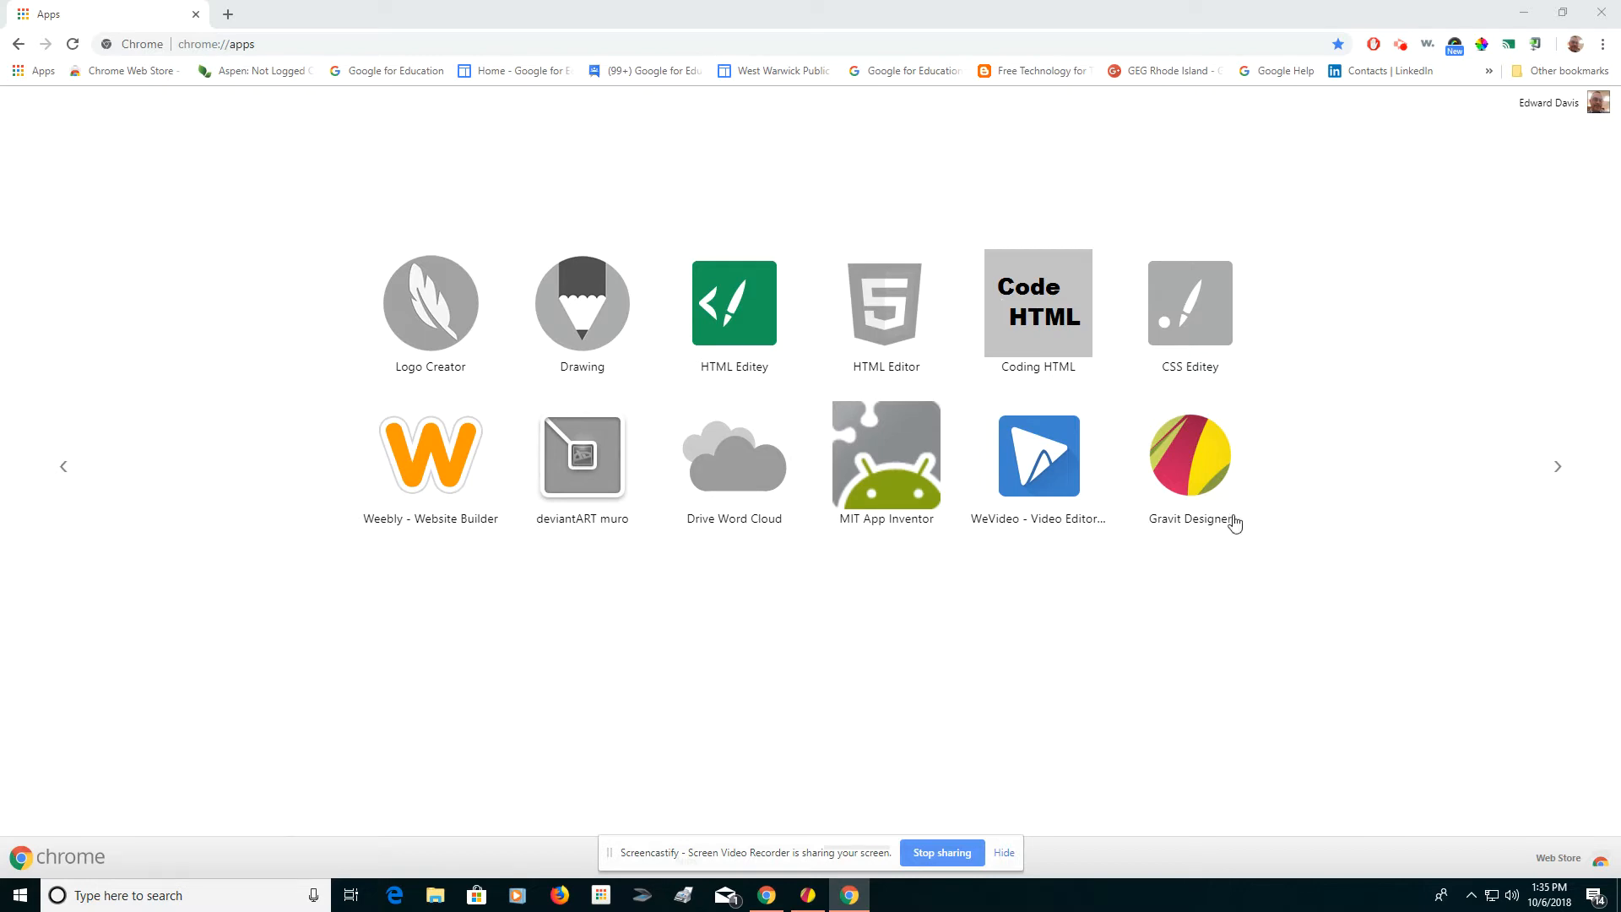
Open Gravit Designer without logging in and create a new 800 × 600 px design.
{"action": "left_click", "coordinate": [1195, 471]}
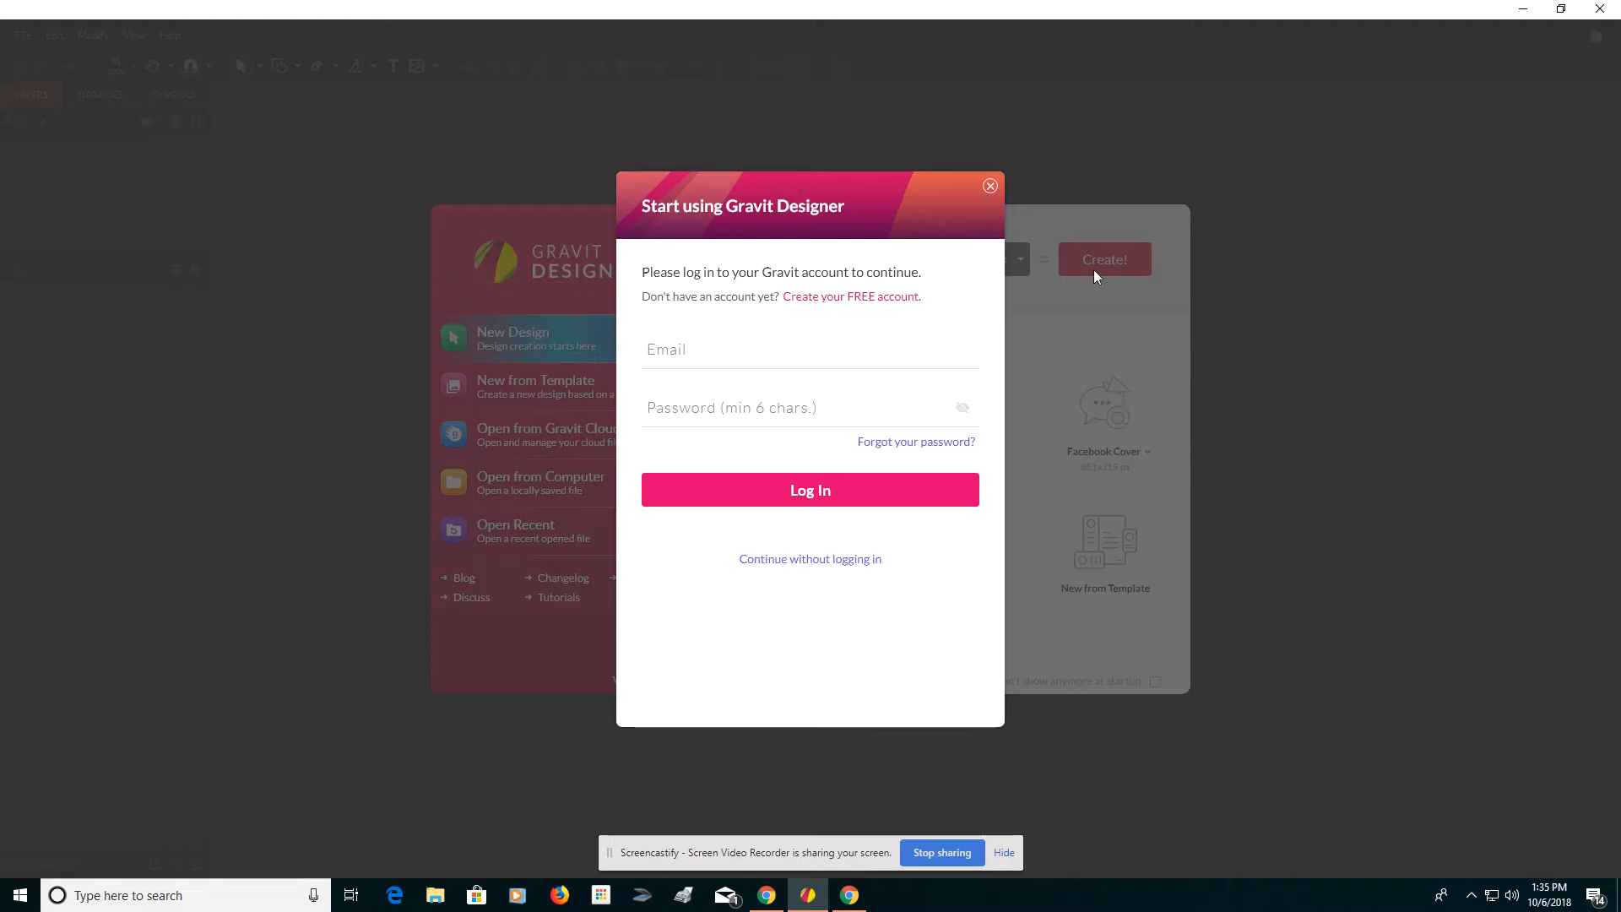
{"action": "left_click", "coordinate": [990, 187]}
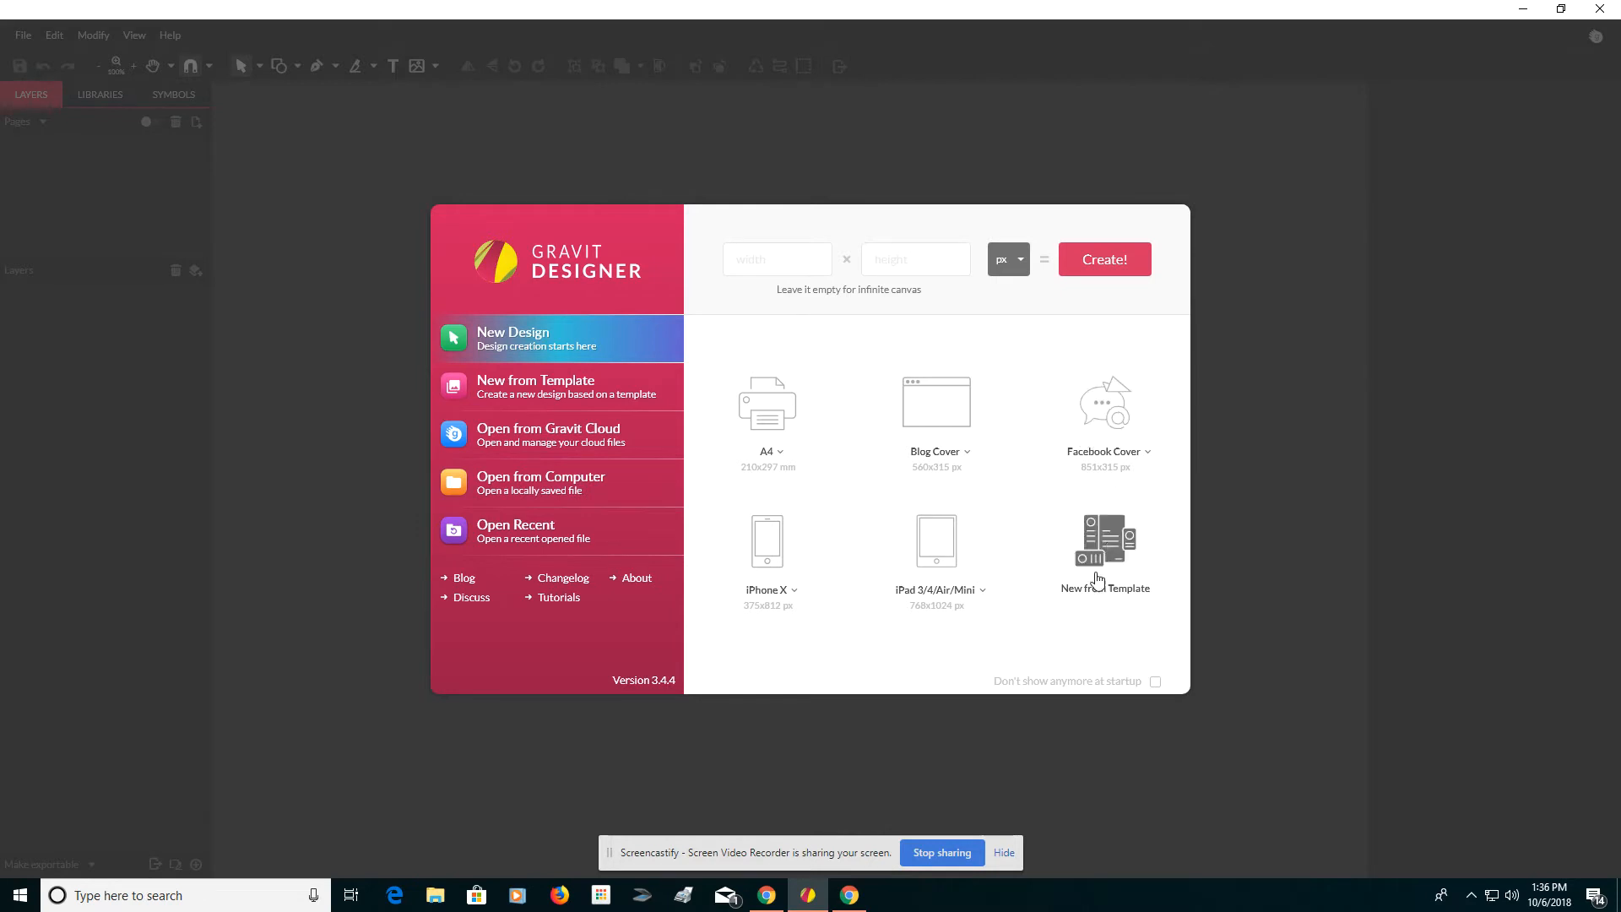
{"action": "left_click", "coordinate": [787, 259]}
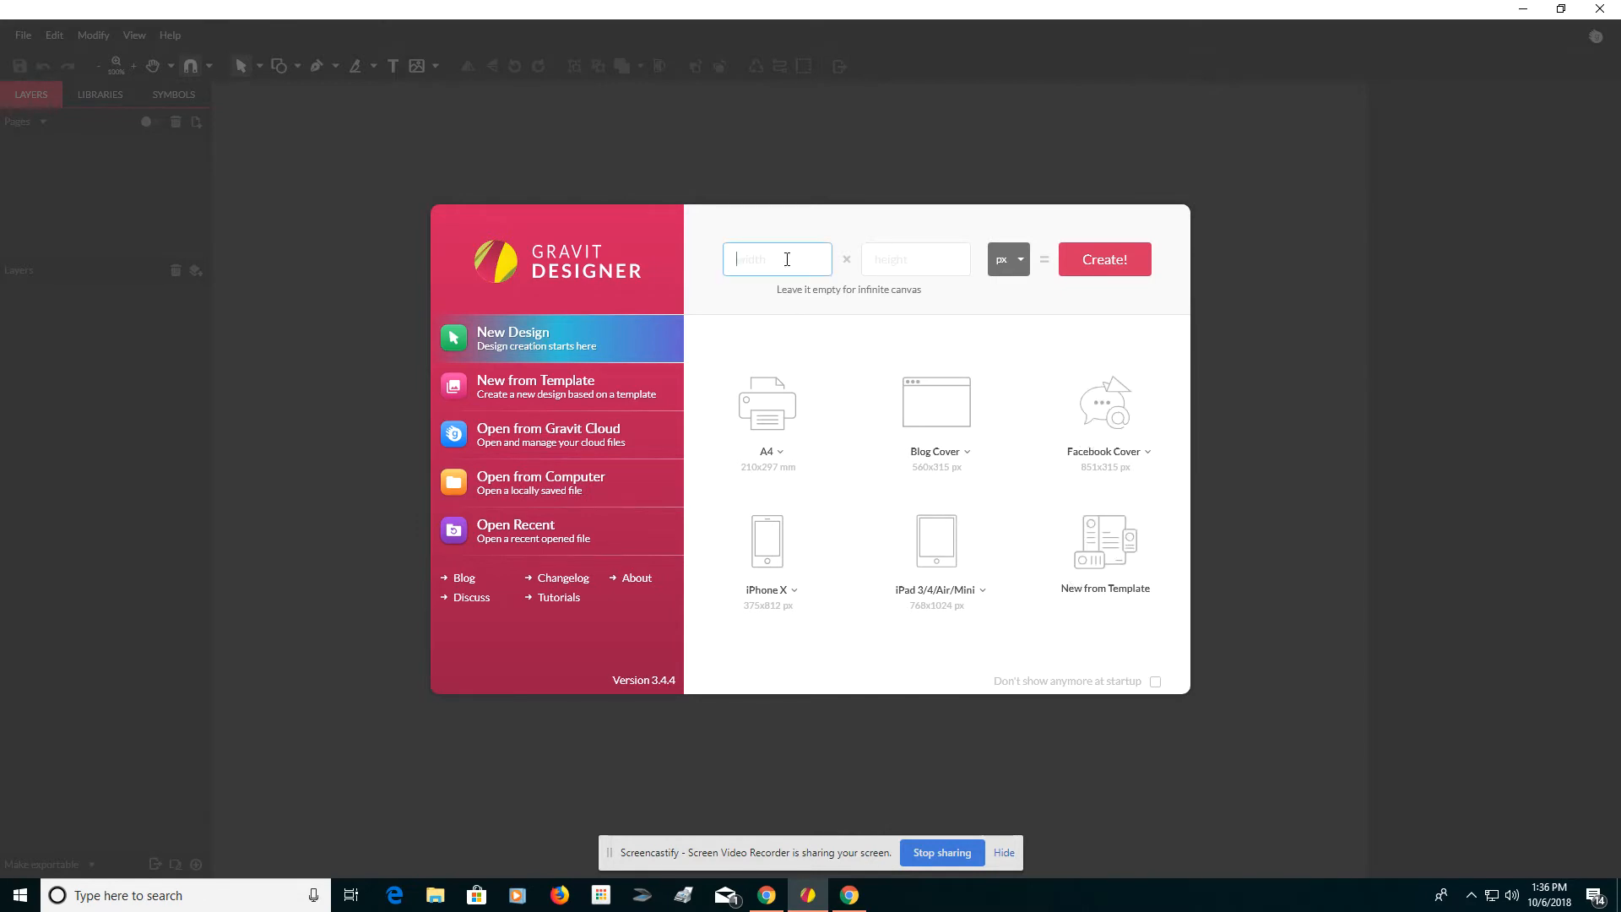
{"action": "type", "text": "800"}
{"action": "left_click", "coordinate": [911, 267]}
{"action": "type", "text": "600"}
{"action": "left_click", "coordinate": [1117, 261]}
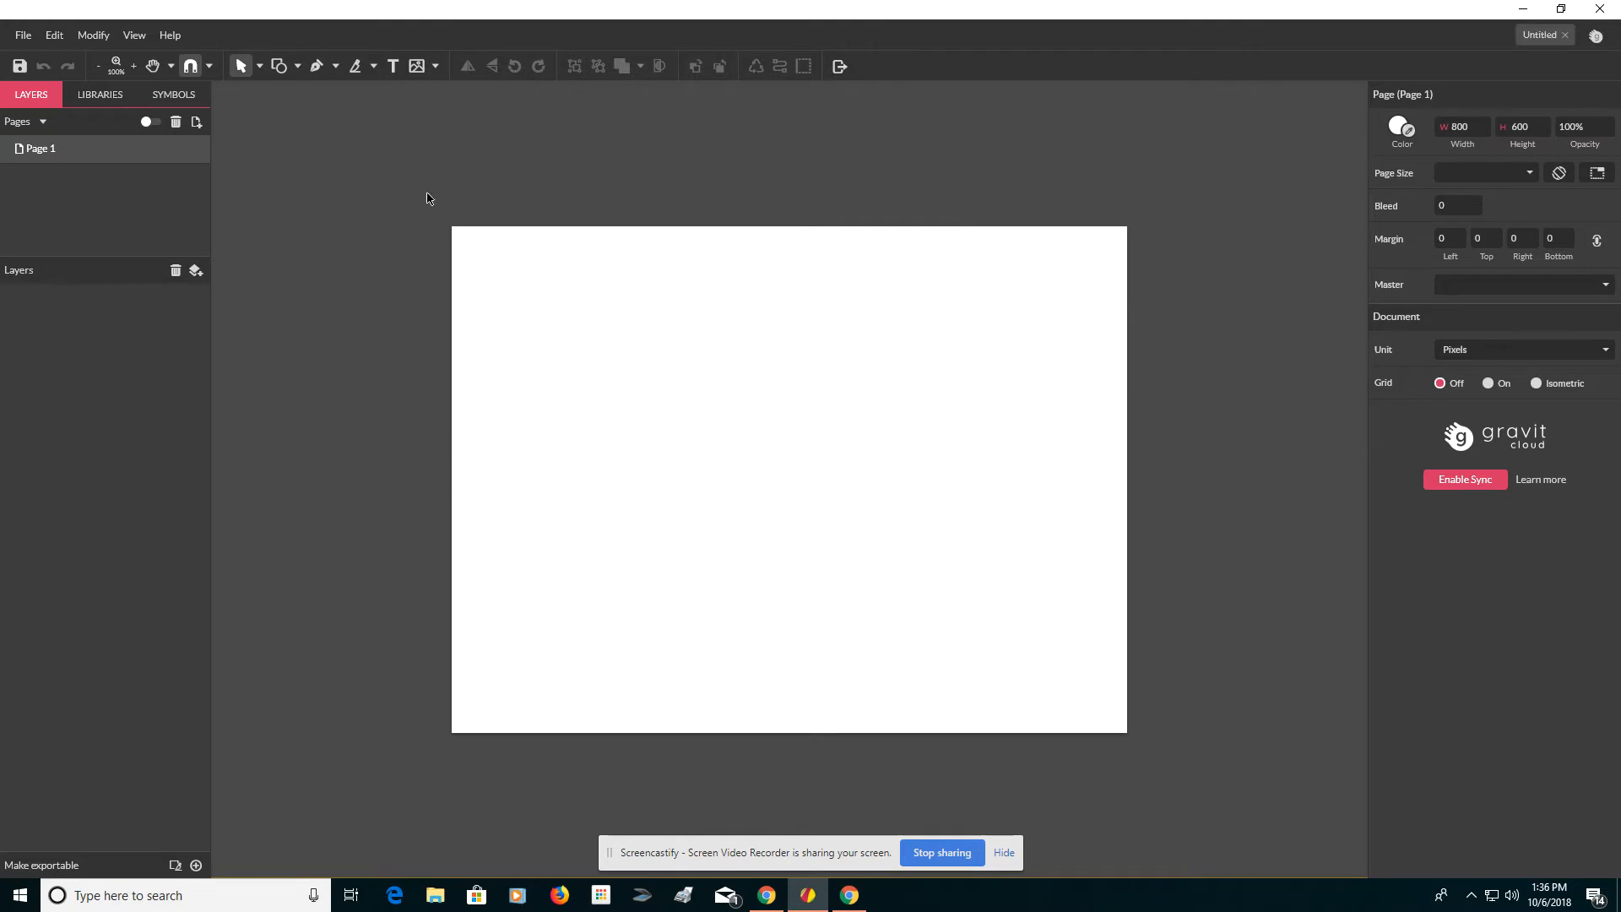
Switch the interface theme to Light Theme (Default) in the settings.
{"action": "left_click", "coordinate": [51, 36]}
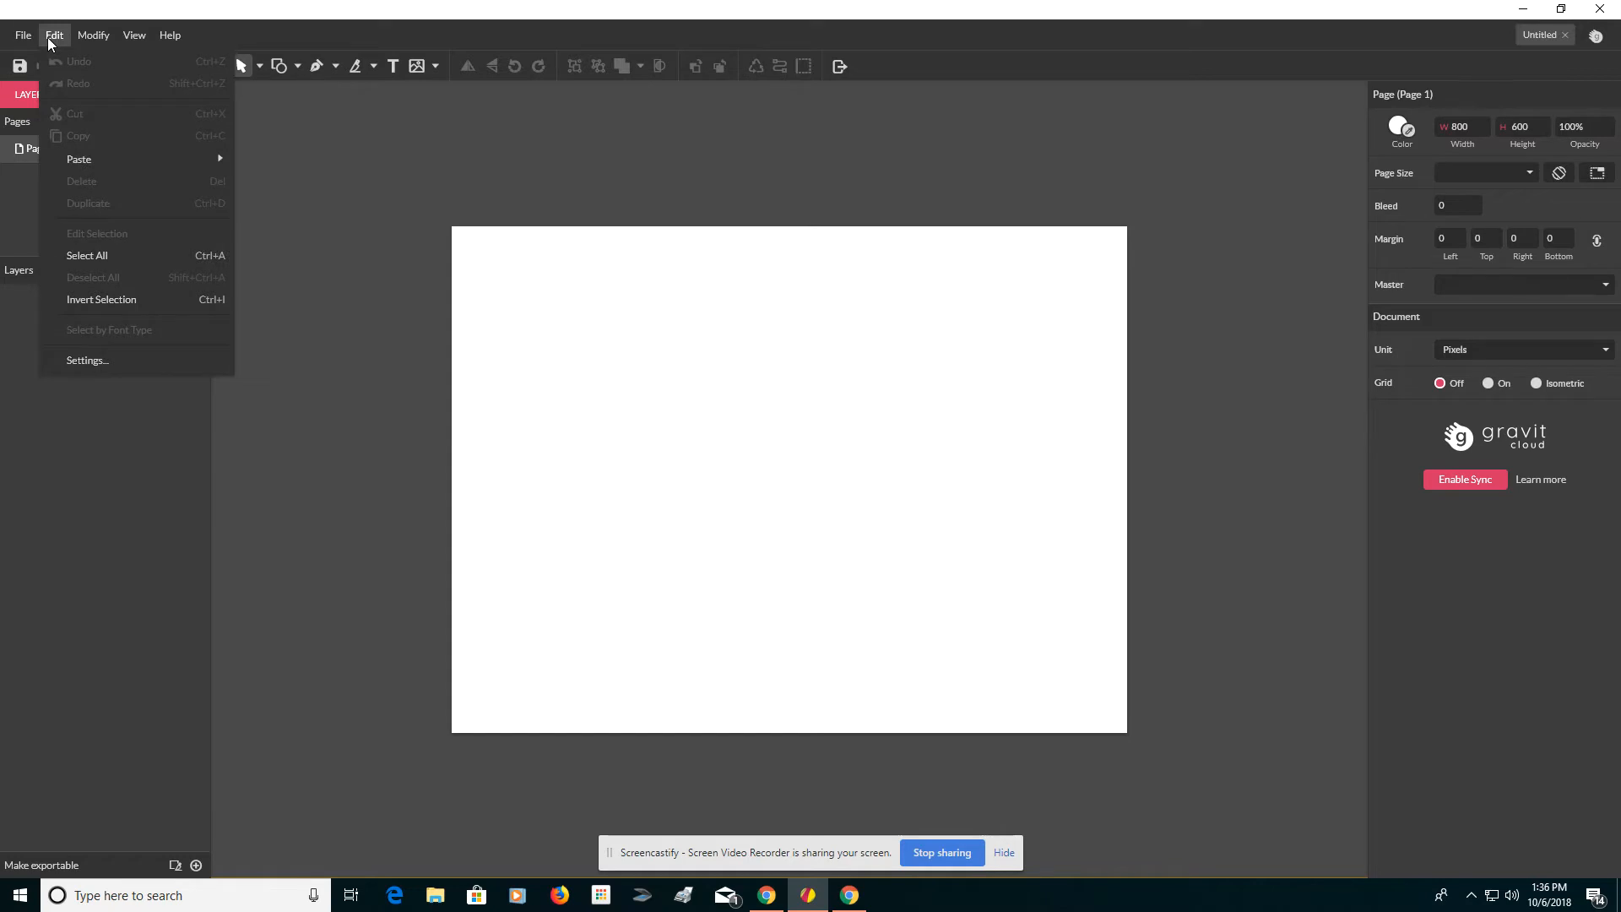
{"action": "left_click", "coordinate": [143, 363]}
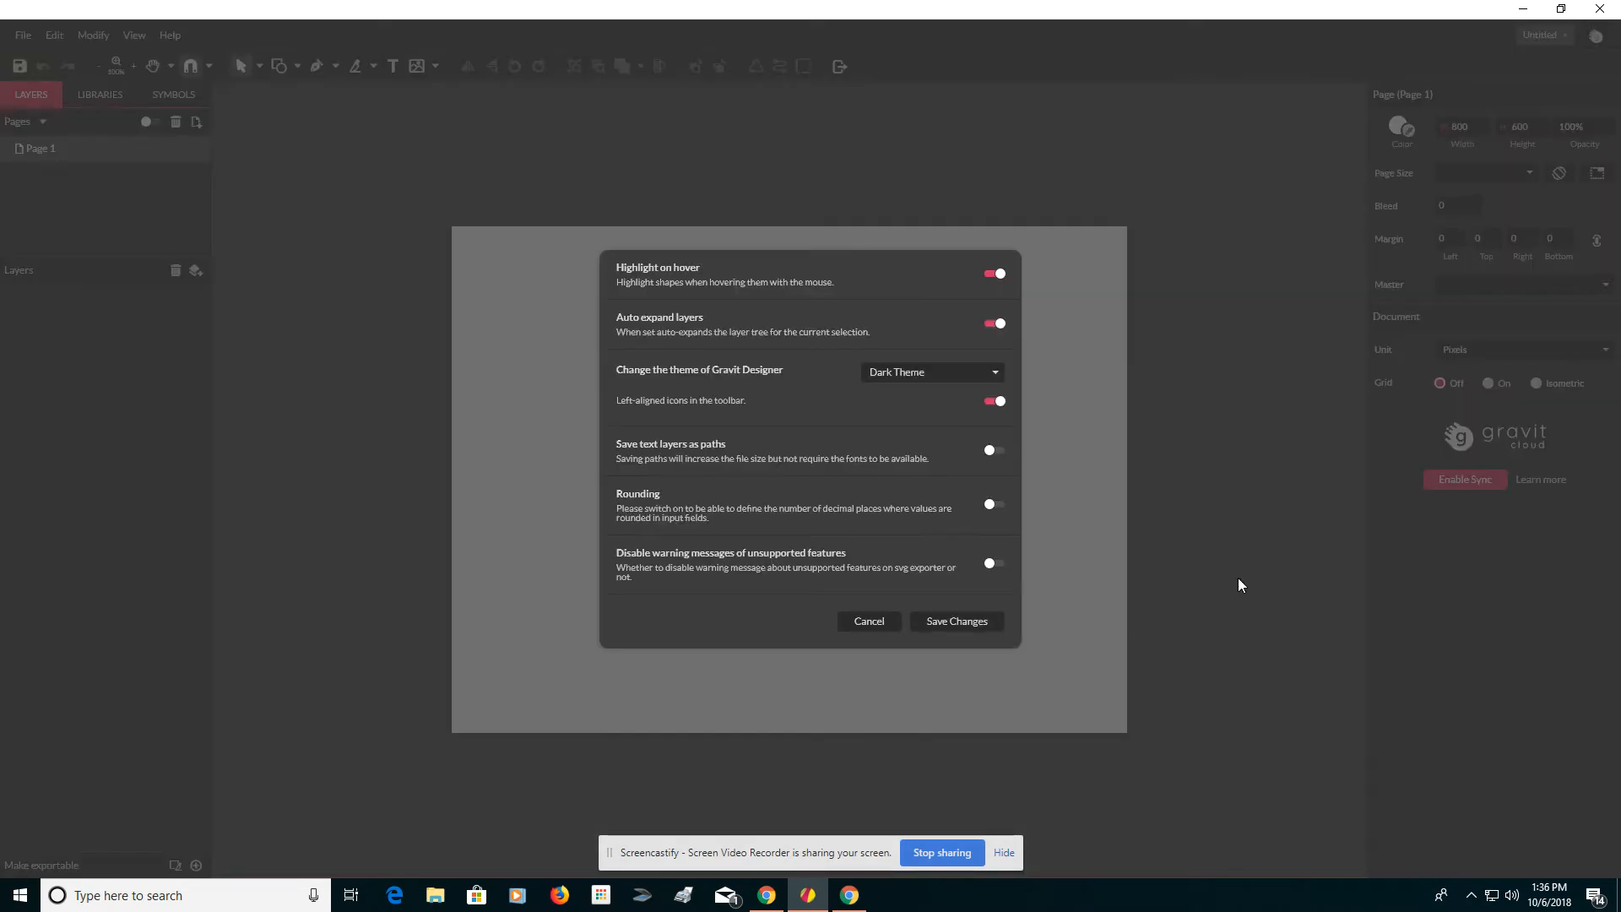
{"action": "left_click", "coordinate": [989, 372]}
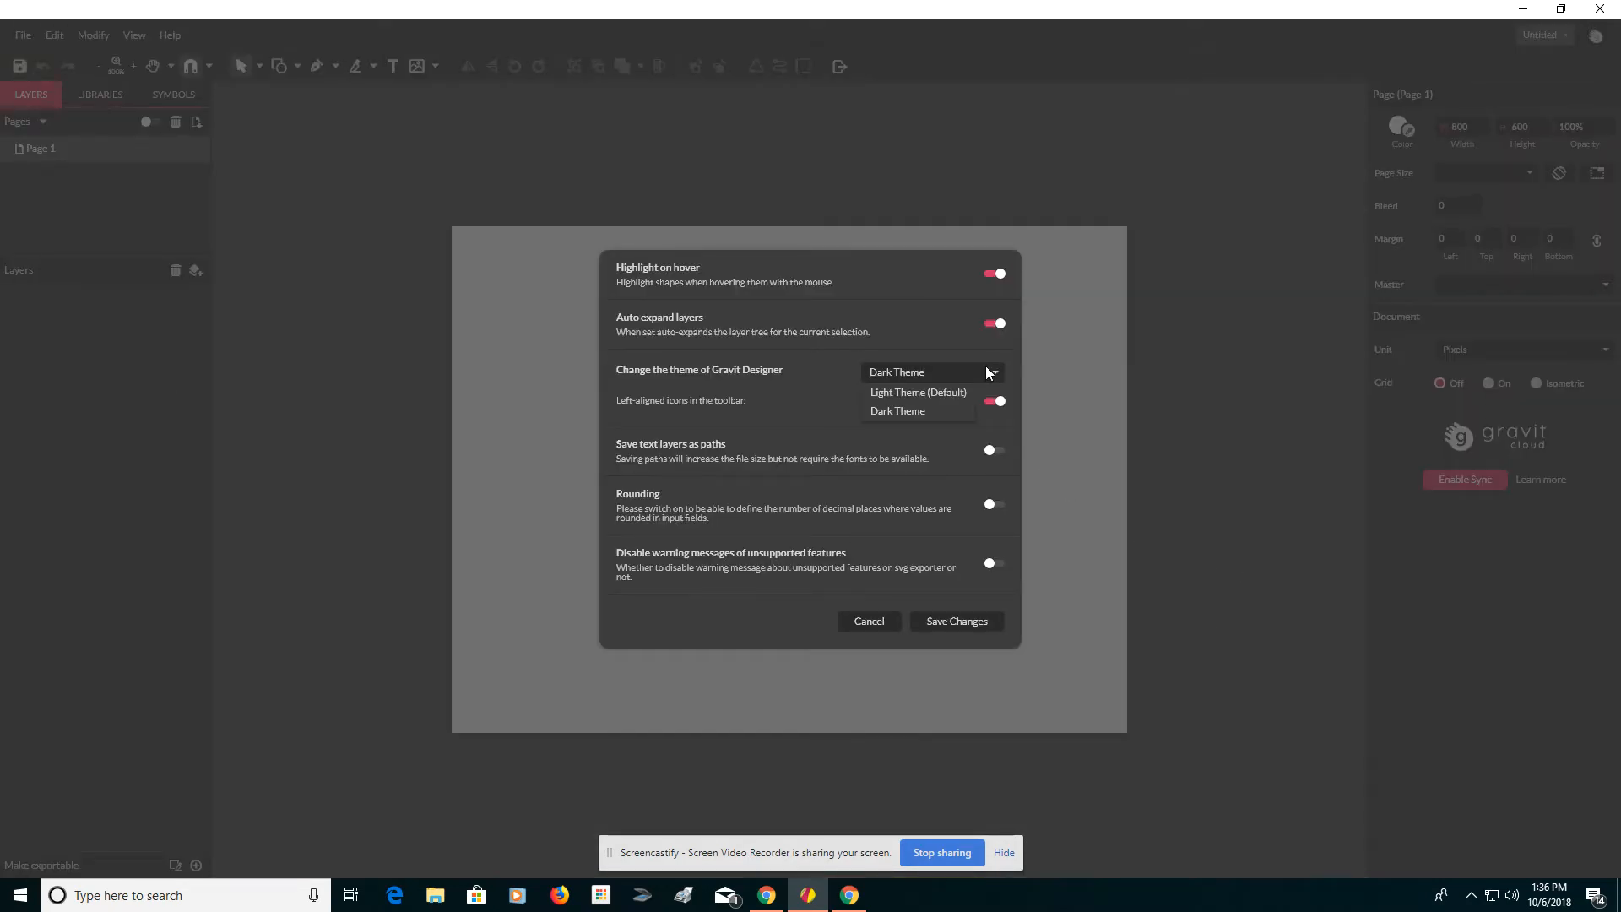
{"action": "left_click", "coordinate": [948, 395]}
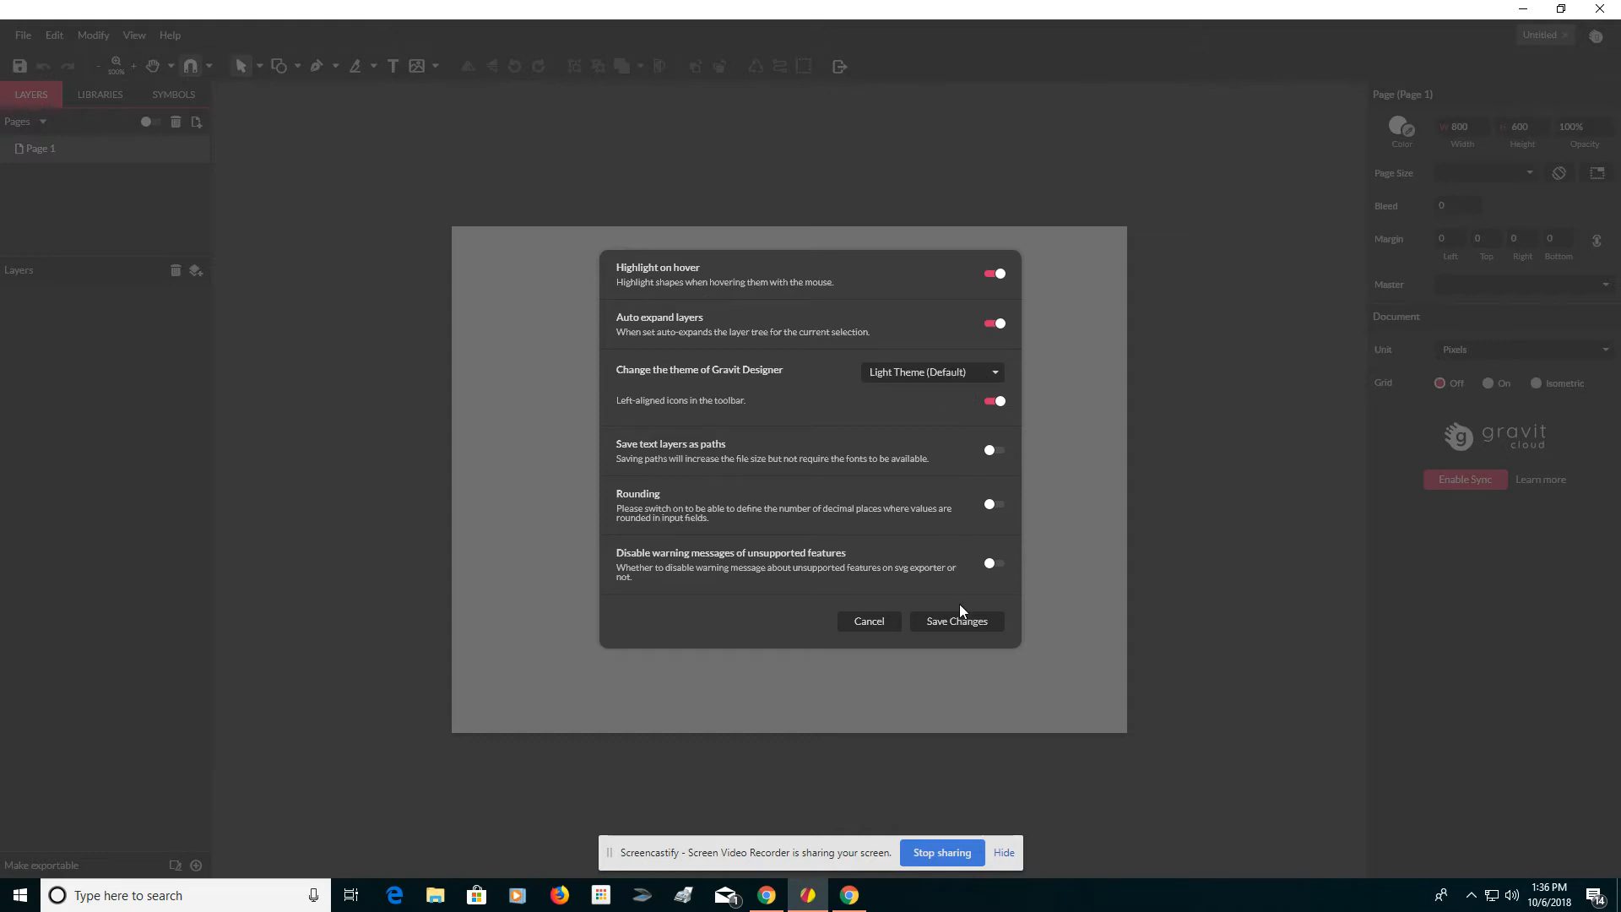
{"action": "left_click", "coordinate": [954, 624]}
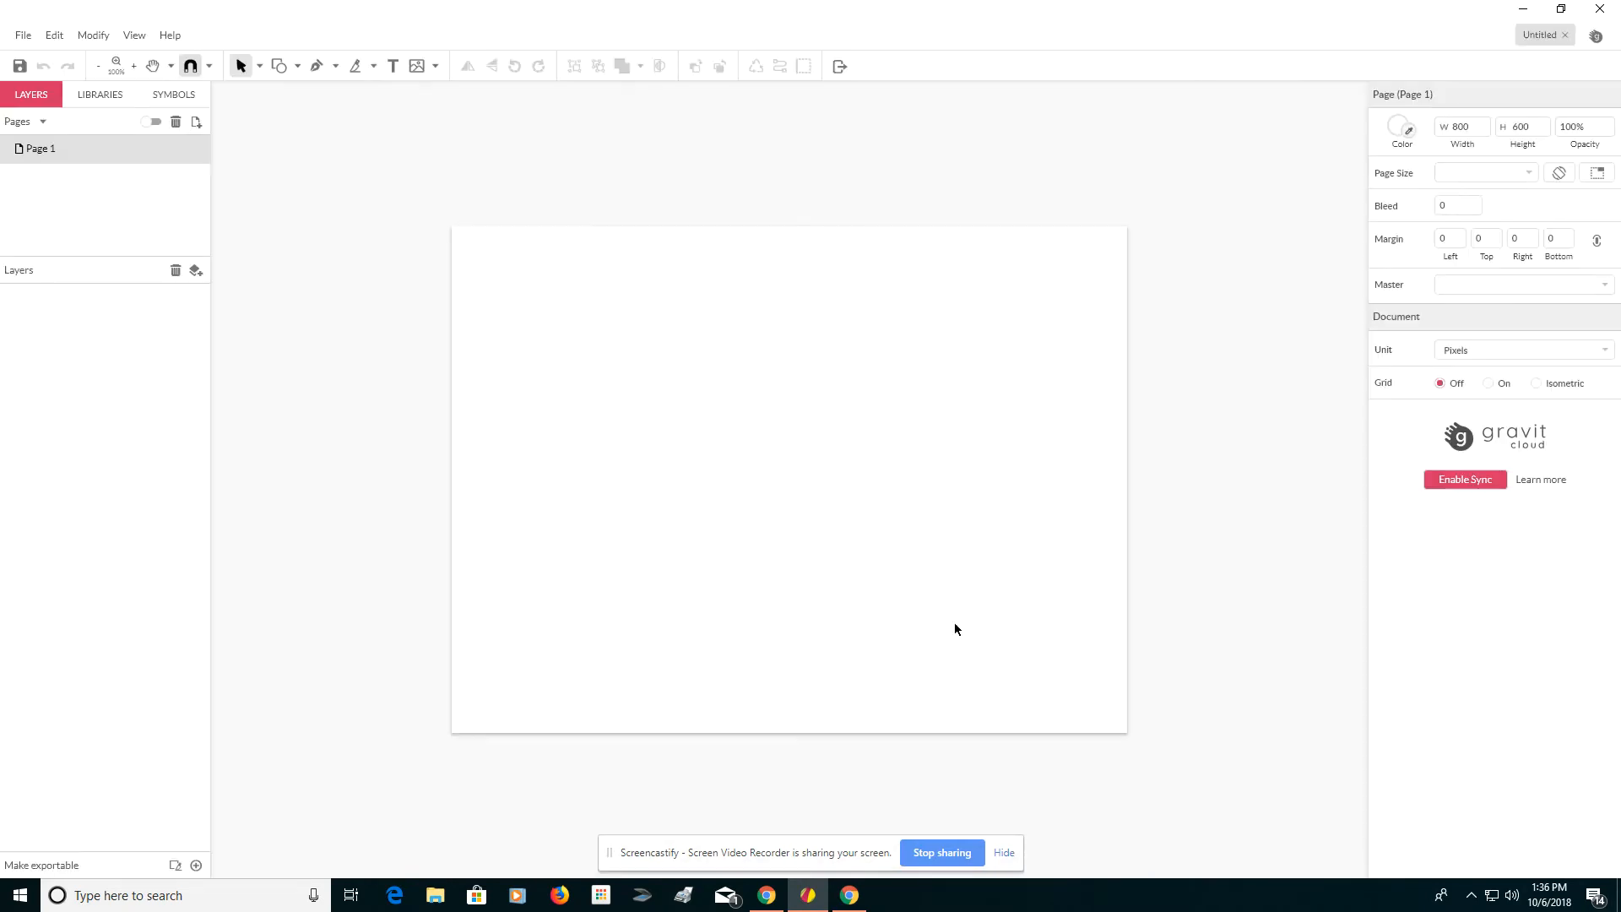
Switch the interface theme back to Dark Theme in the settings.
{"action": "left_click", "coordinate": [54, 36]}
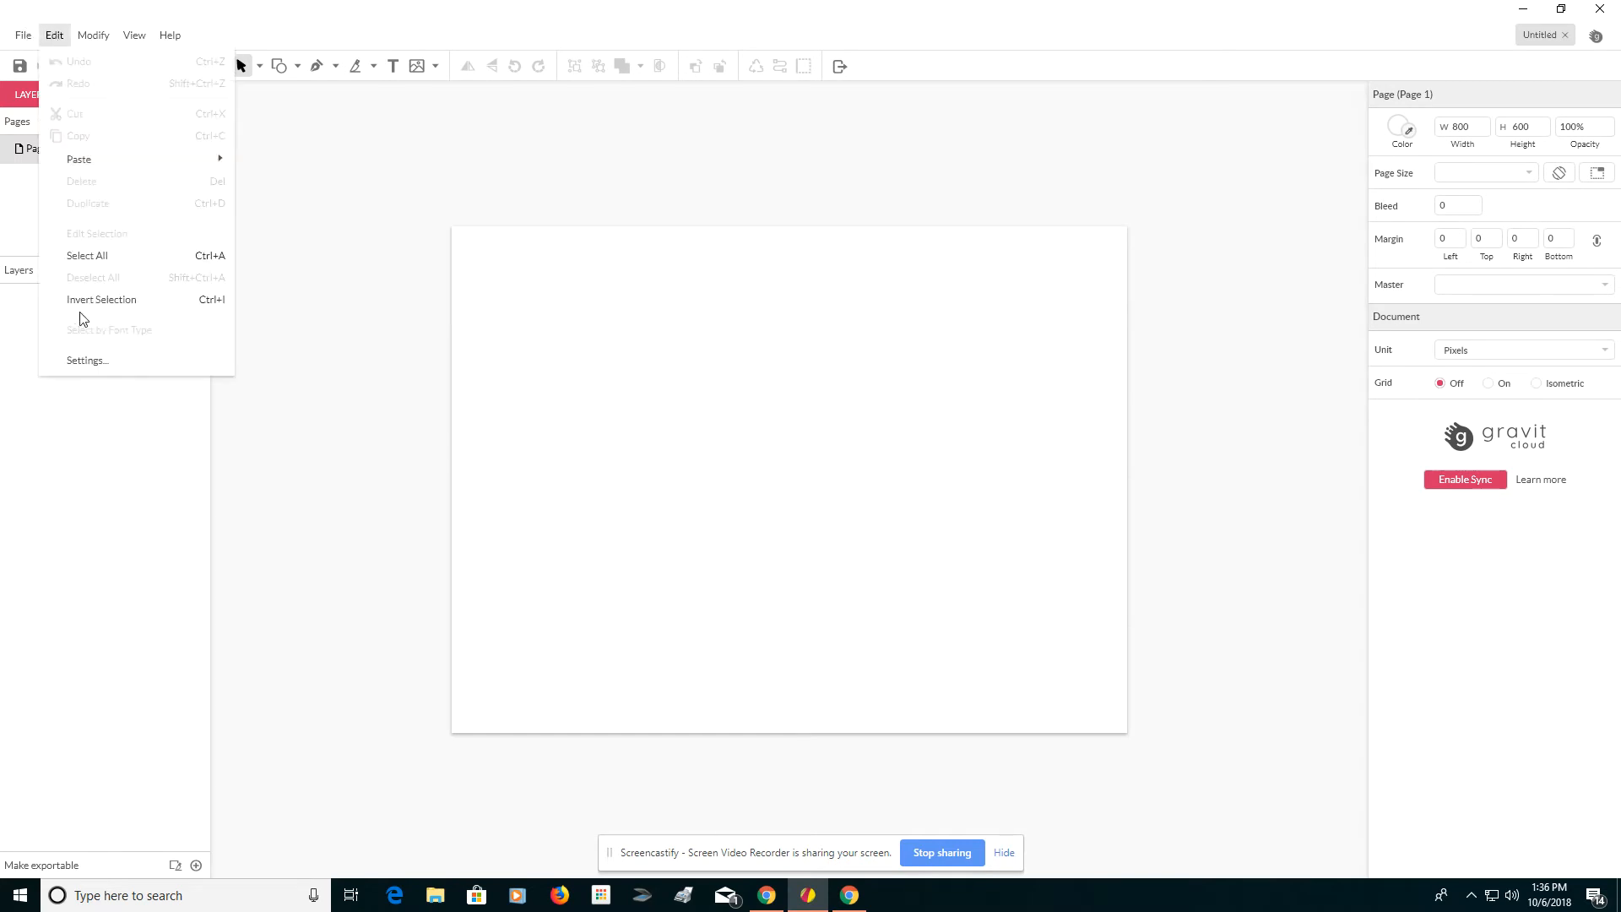
{"action": "left_click", "coordinate": [91, 361]}
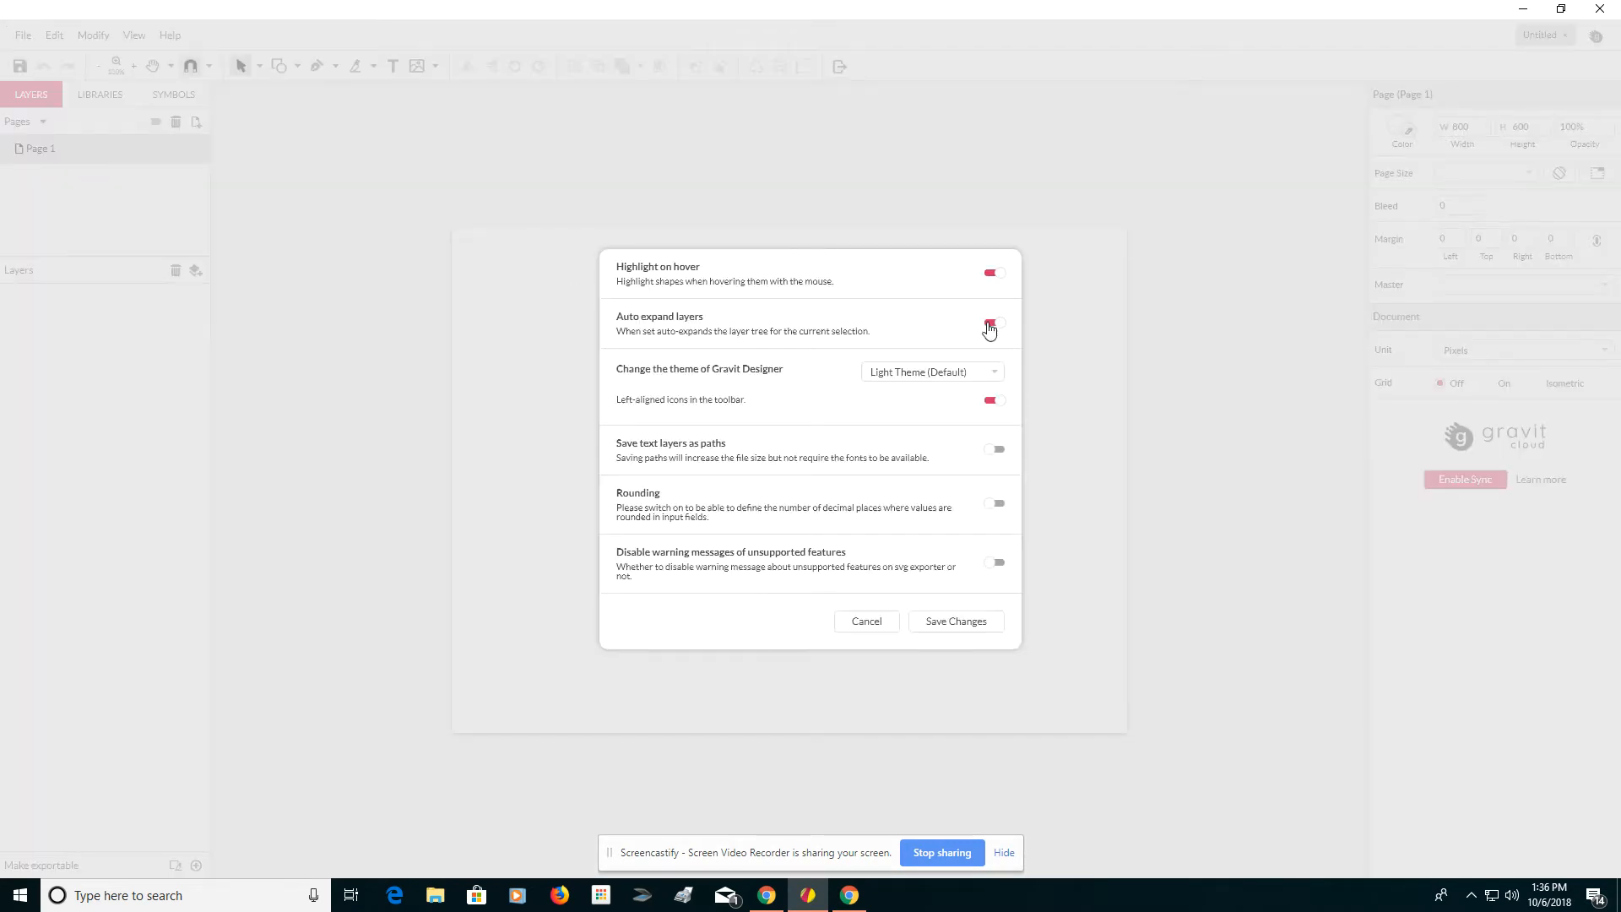
{"action": "left_click", "coordinate": [964, 365]}
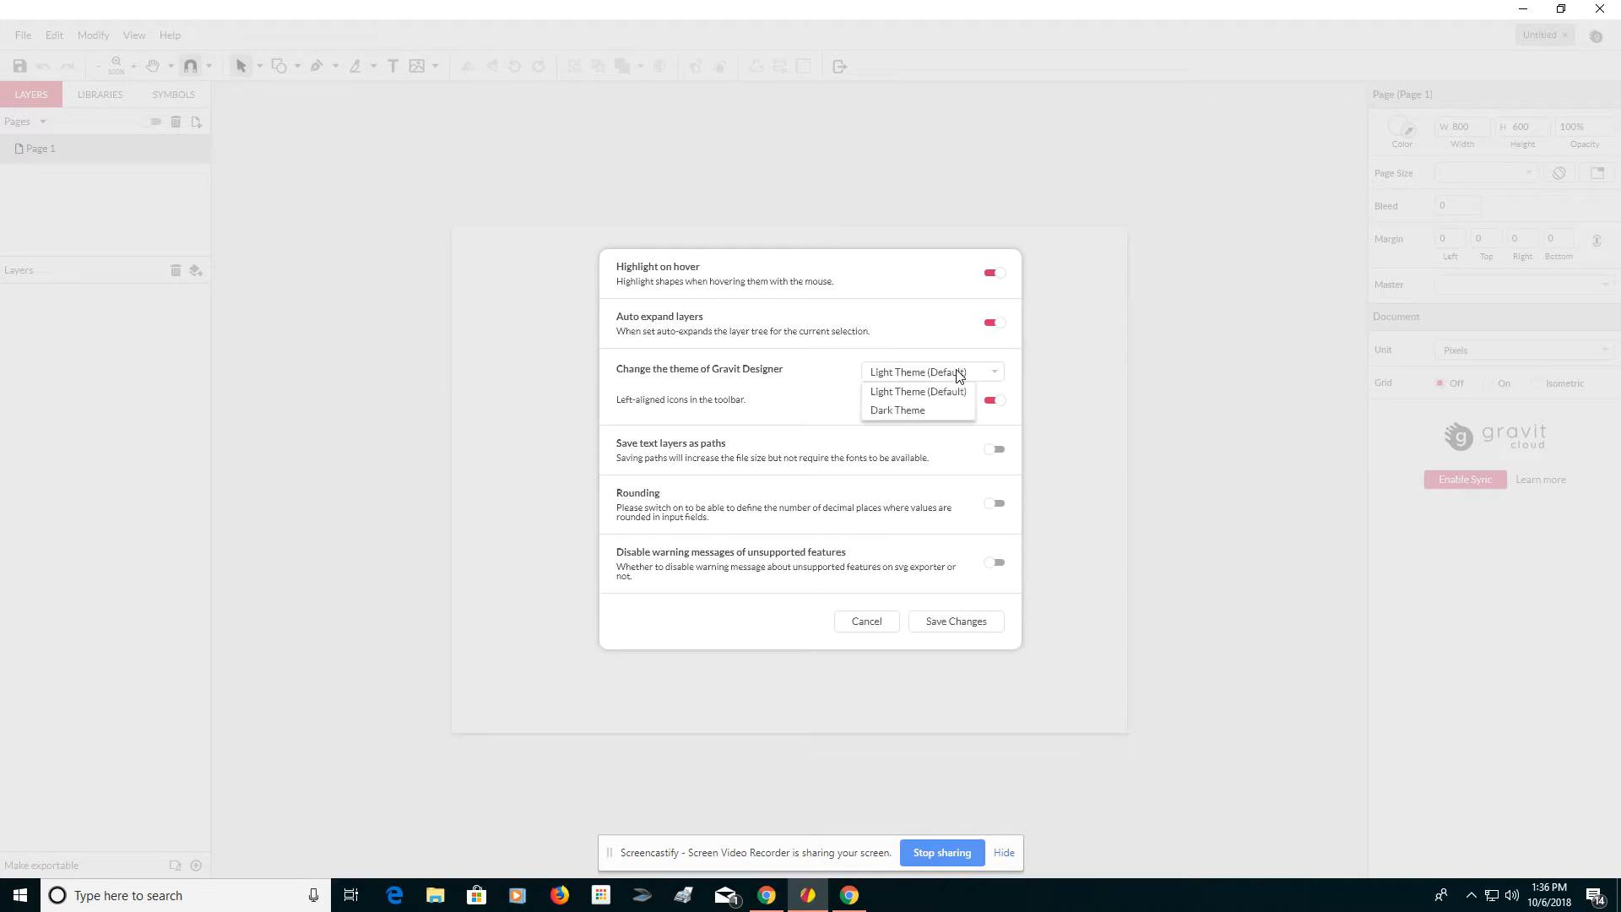
{"action": "left_click", "coordinate": [937, 413]}
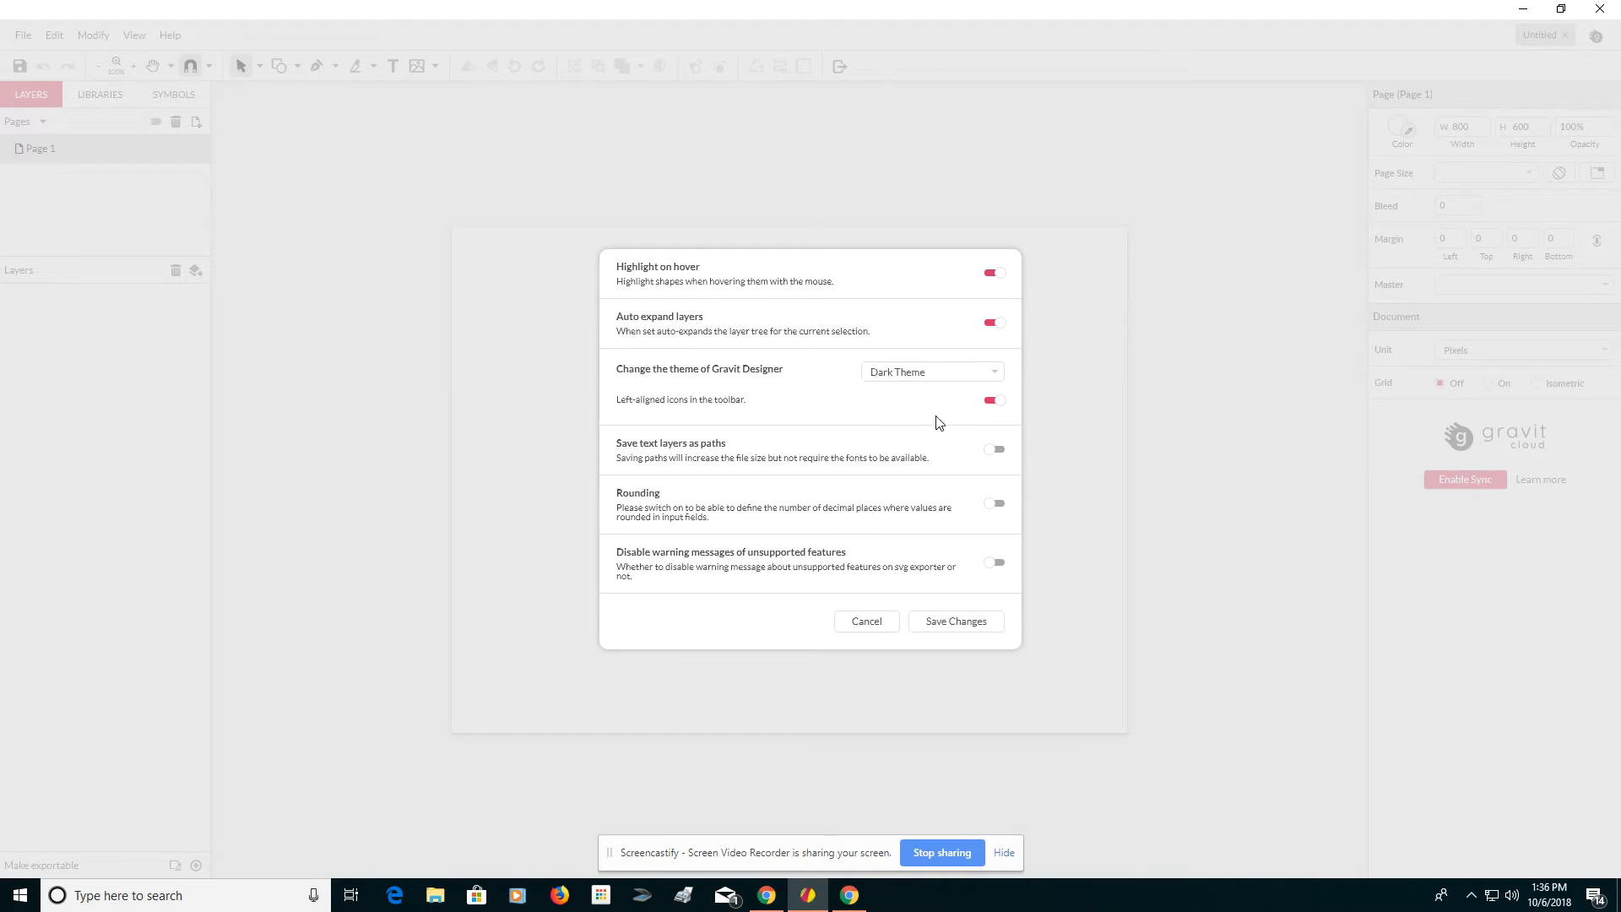
{"action": "left_click", "coordinate": [952, 622]}
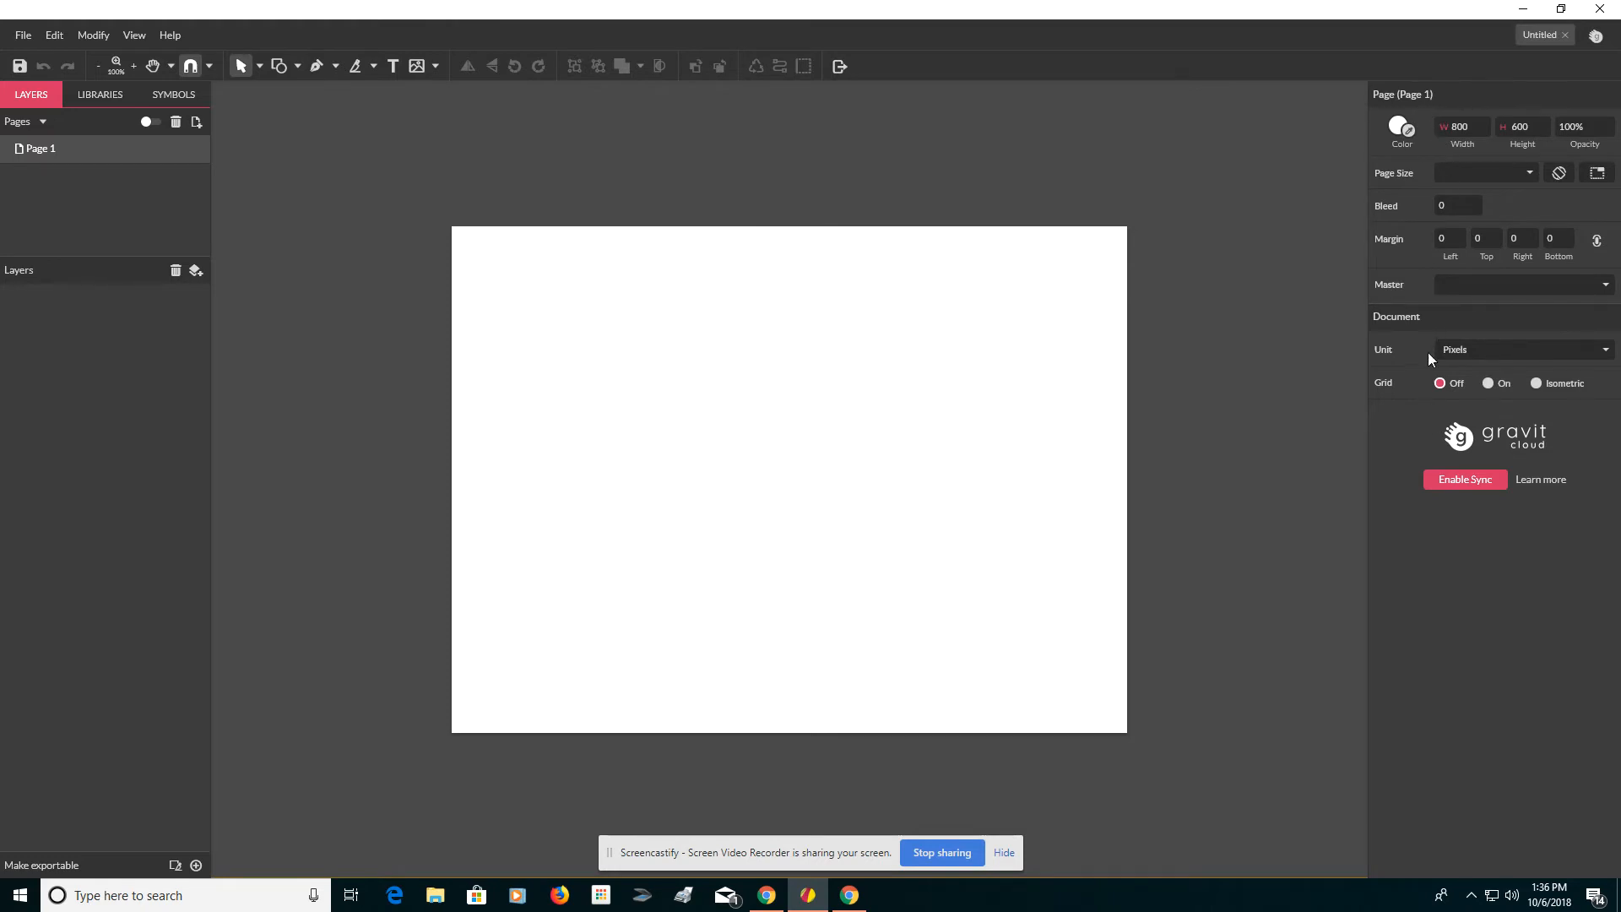
Fill the page background with a linear gradient running from cyan to white.
{"action": "left_click", "coordinate": [1400, 126]}
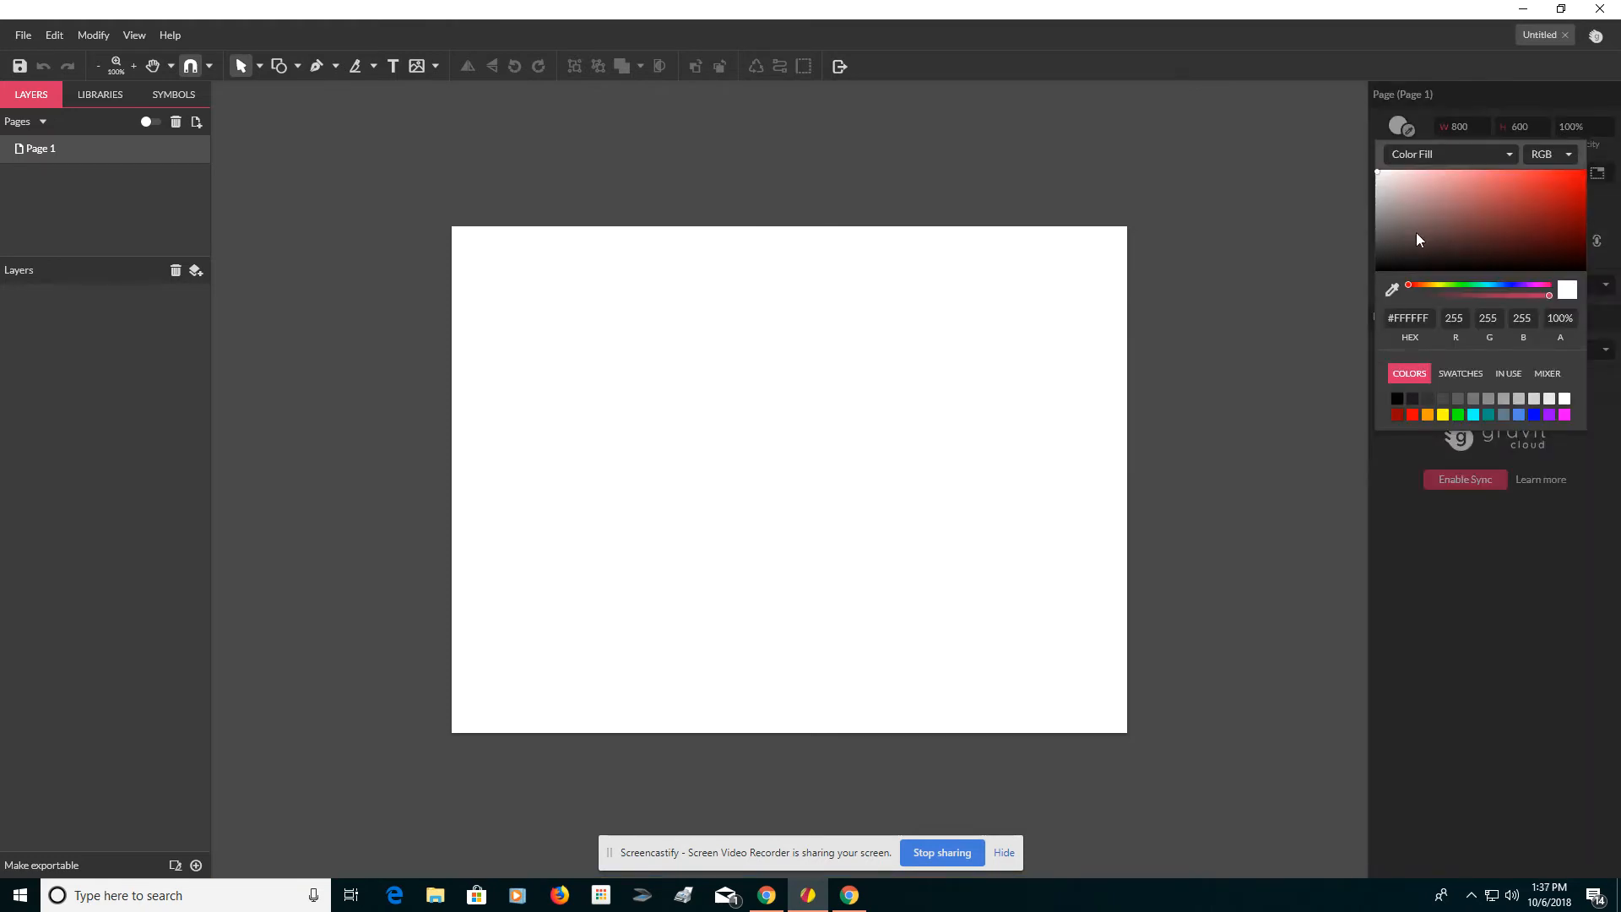
{"action": "left_click", "coordinate": [1472, 418]}
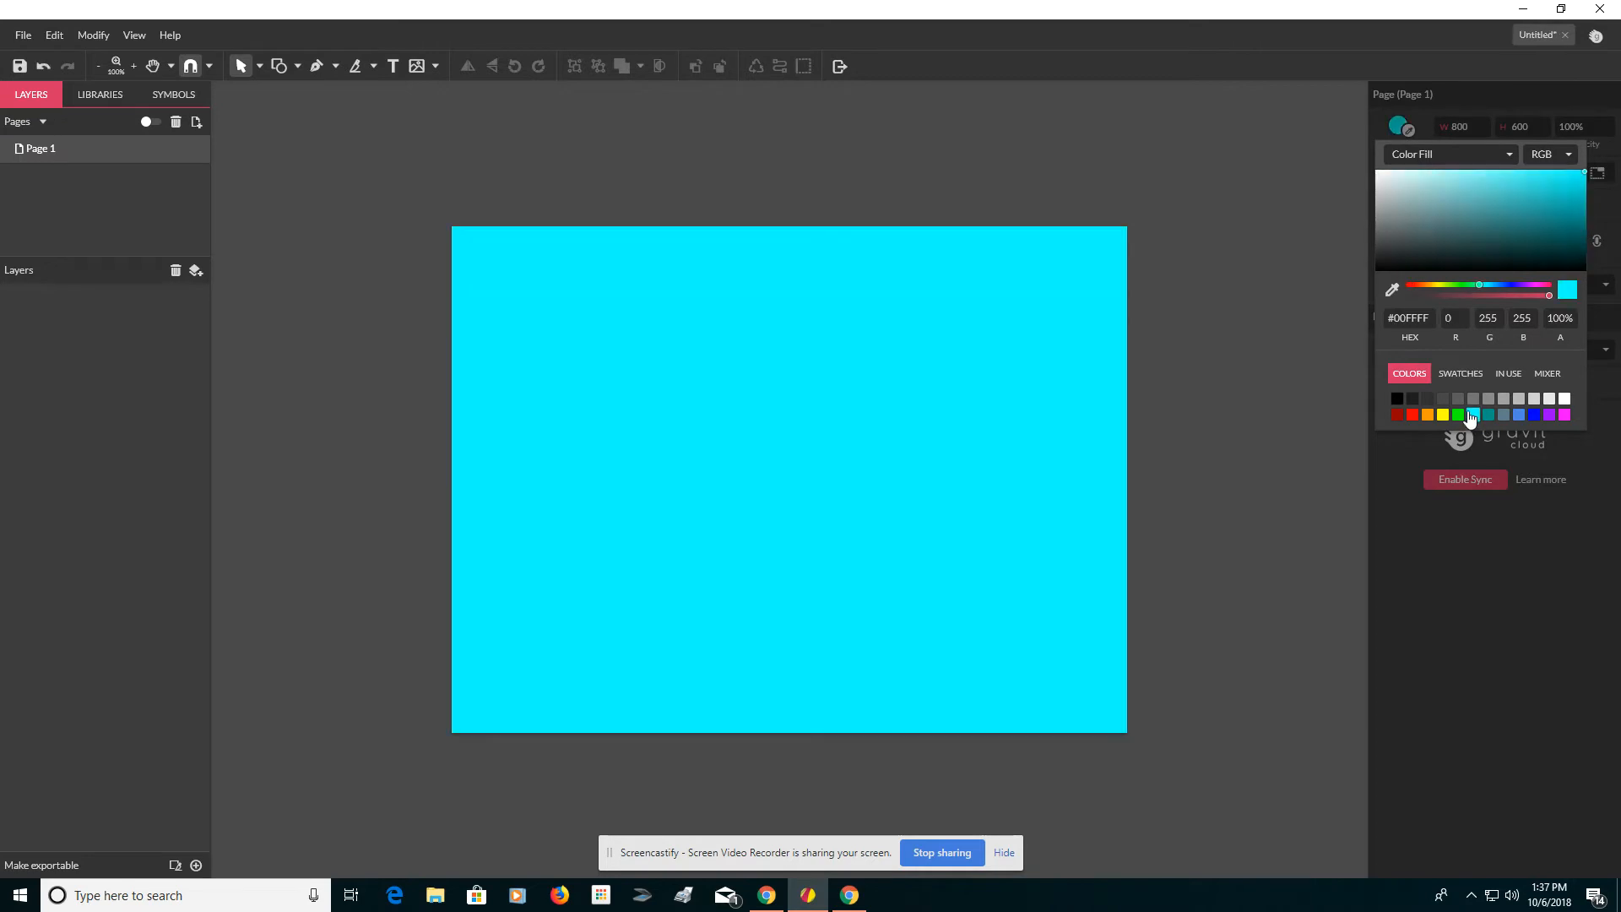
{"action": "left_click", "coordinate": [1476, 153]}
{"action": "left_click", "coordinate": [1451, 189]}
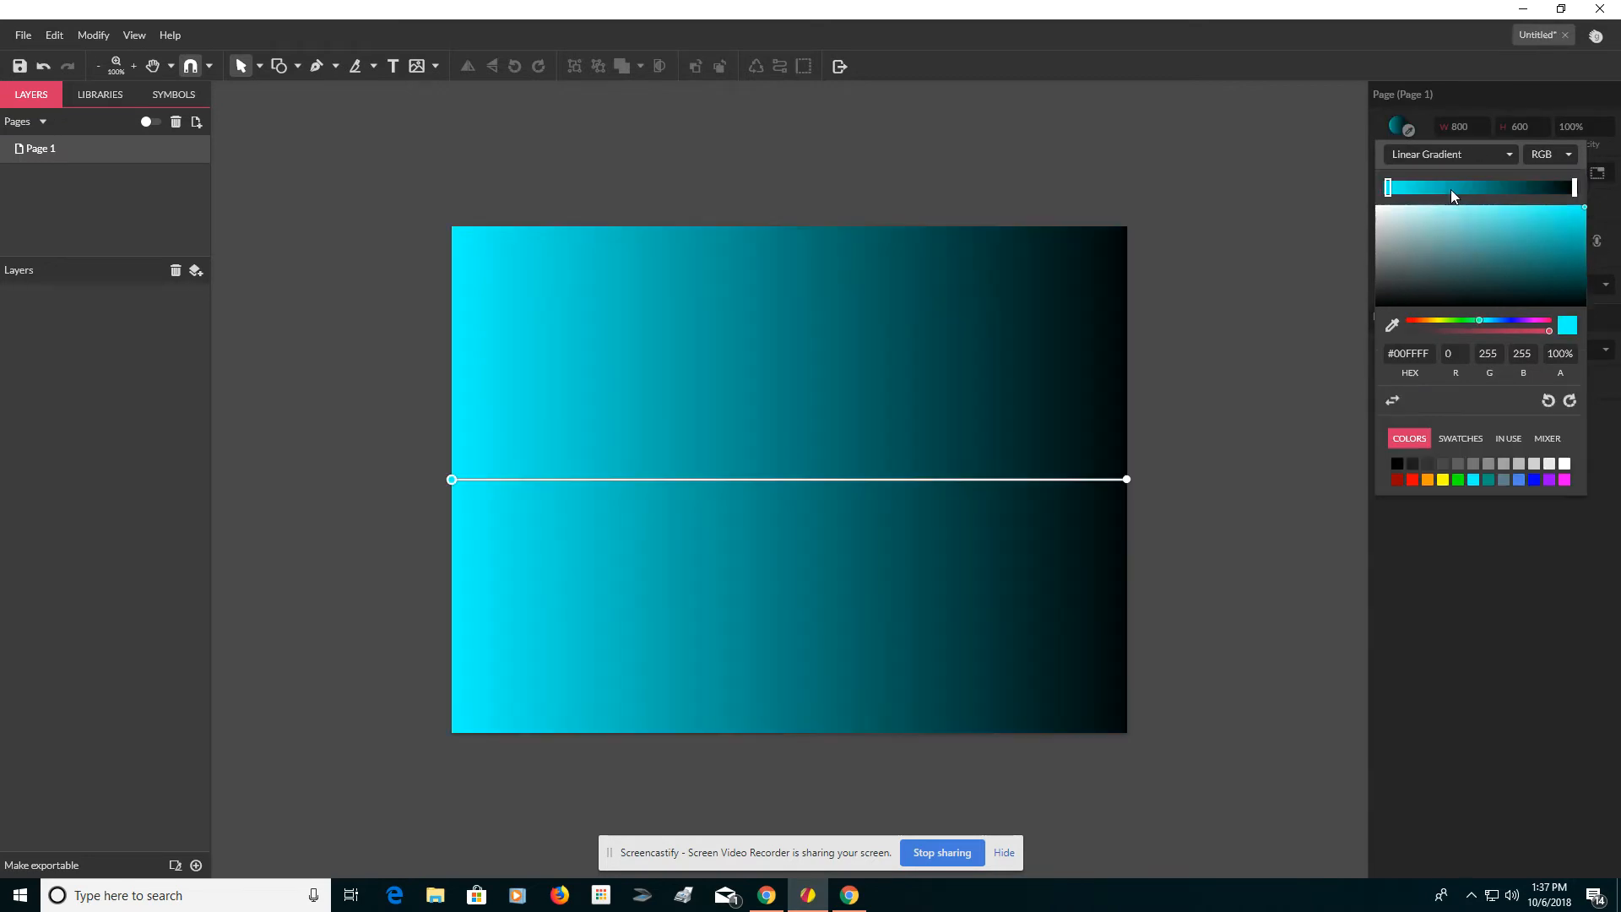
{"action": "left_click", "coordinate": [1574, 190]}
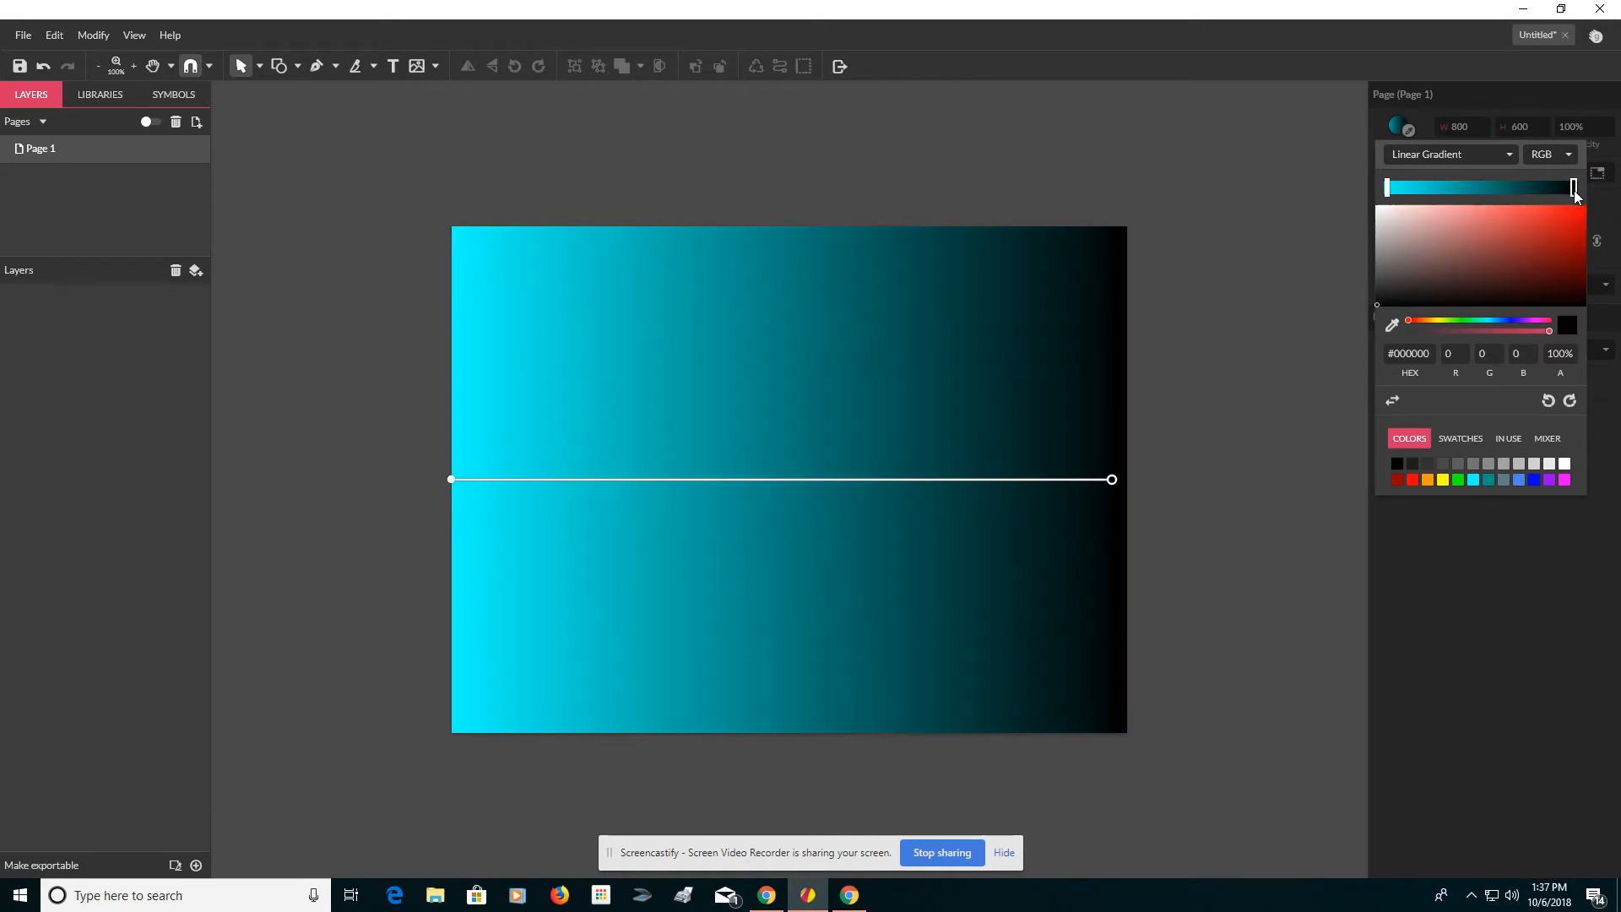
{"action": "left_click", "coordinate": [1563, 463]}
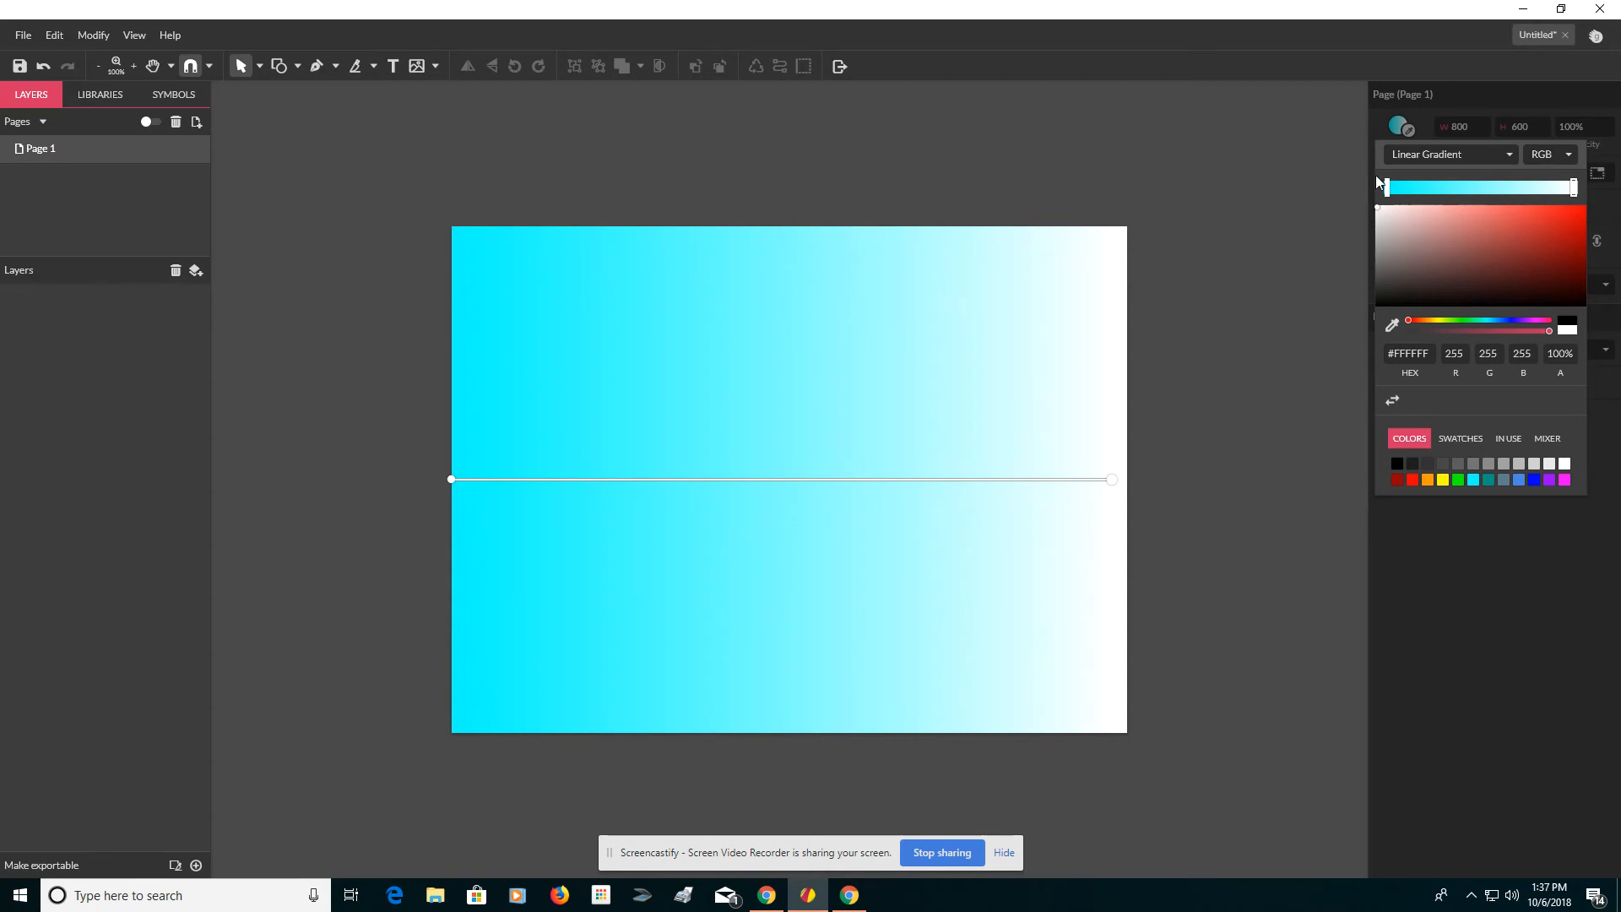
{"action": "left_click", "coordinate": [1467, 160]}
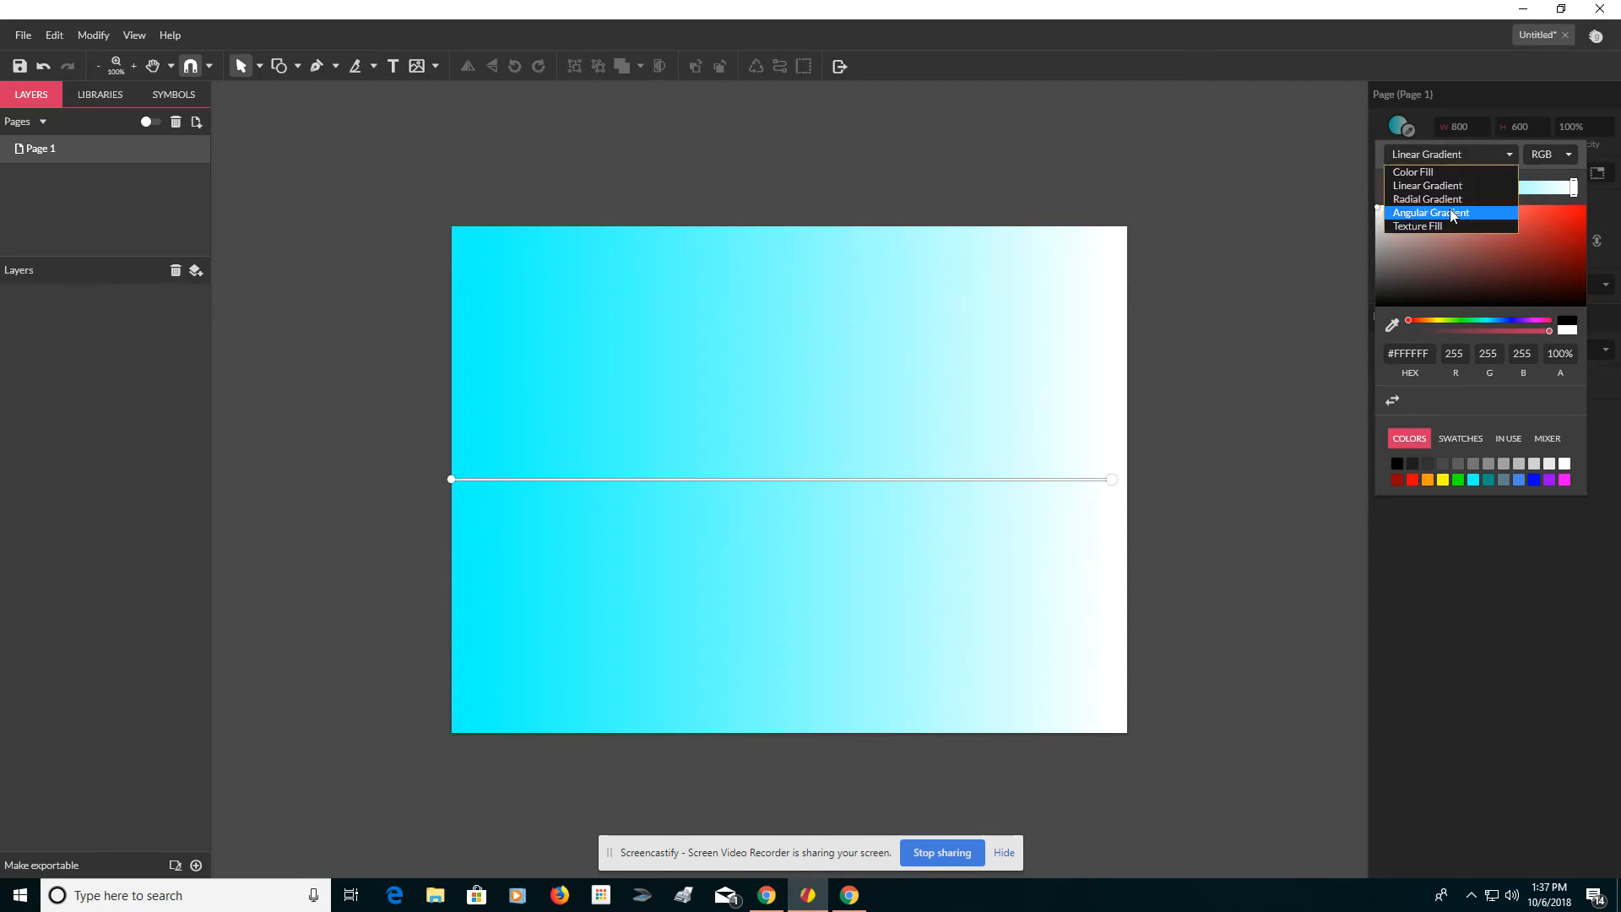
{"action": "left_click", "coordinate": [832, 141]}
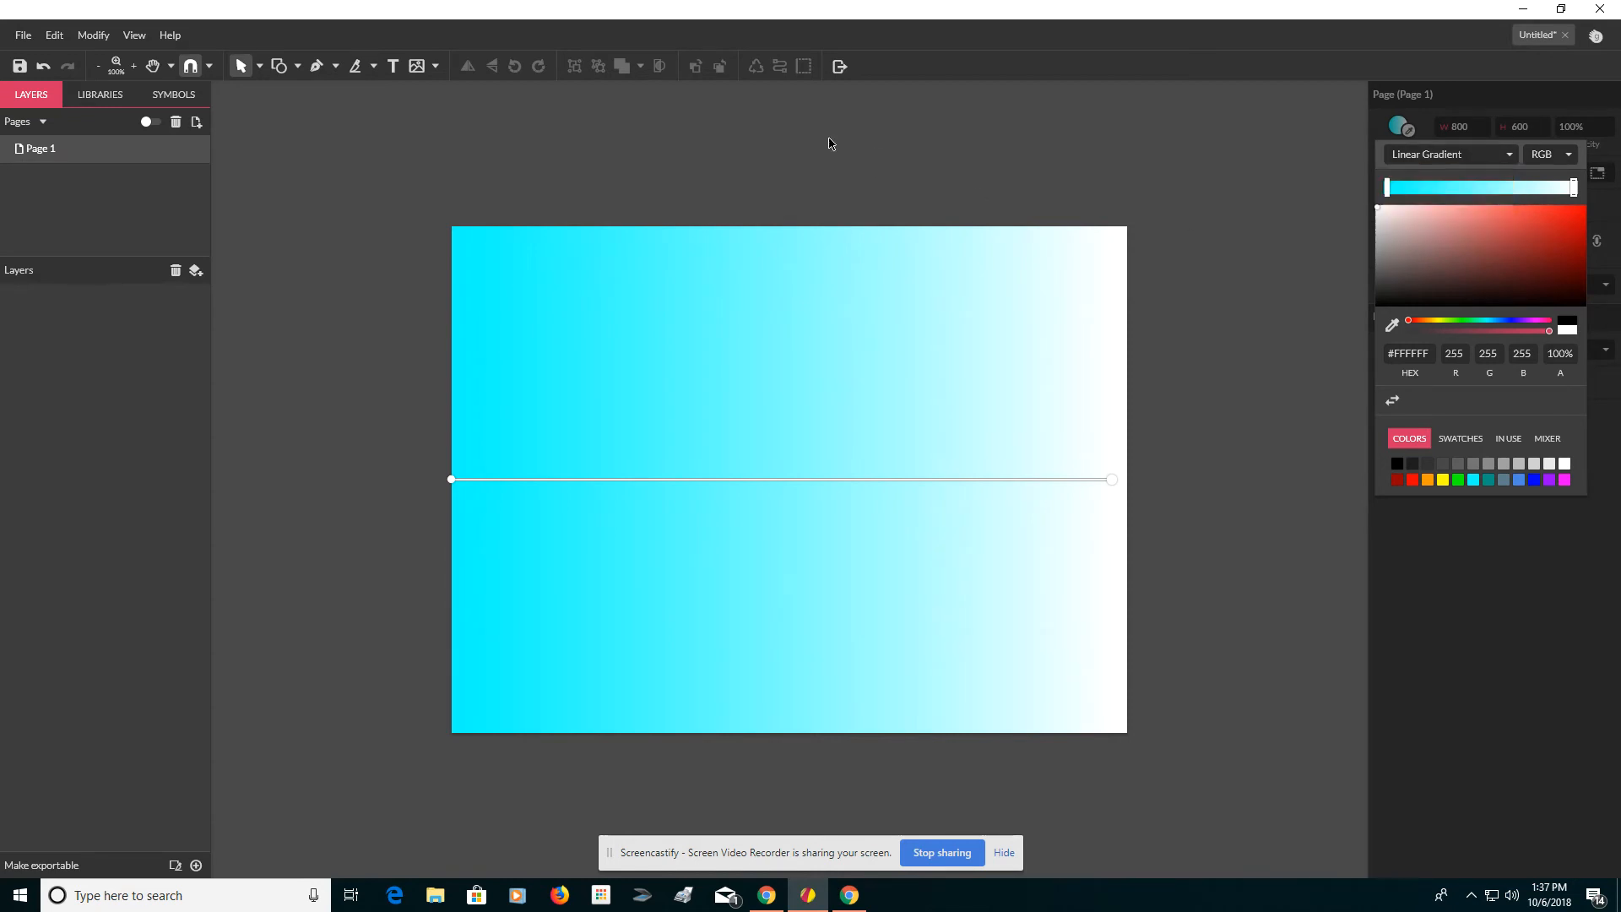
{"action": "left_click", "coordinate": [832, 141]}
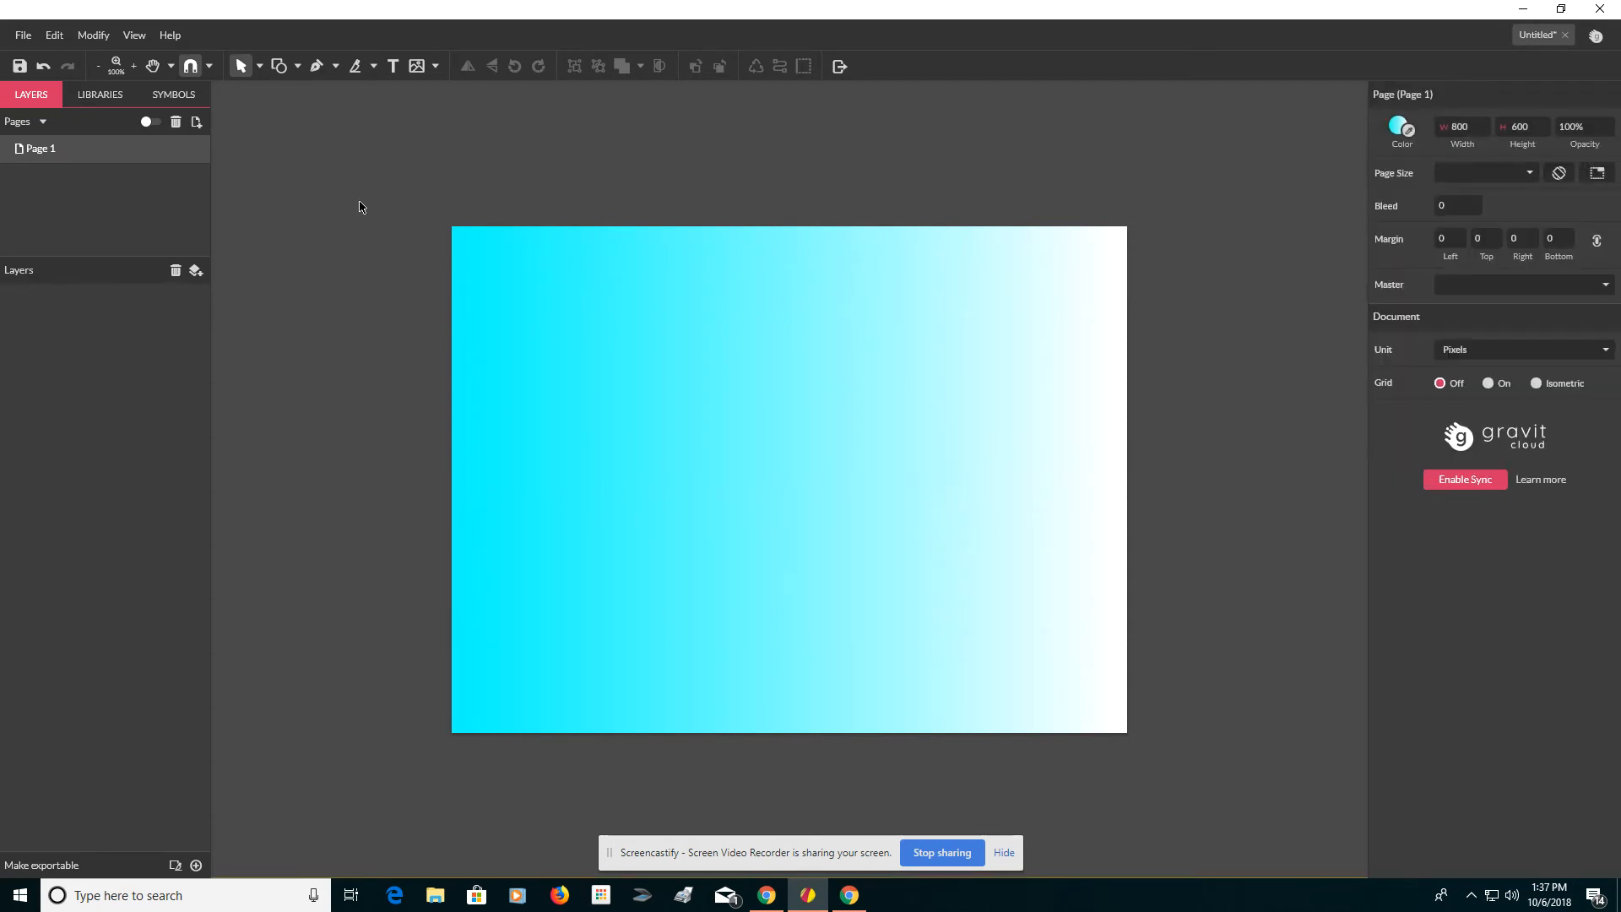
{"action": "left_click", "coordinate": [93, 37]}
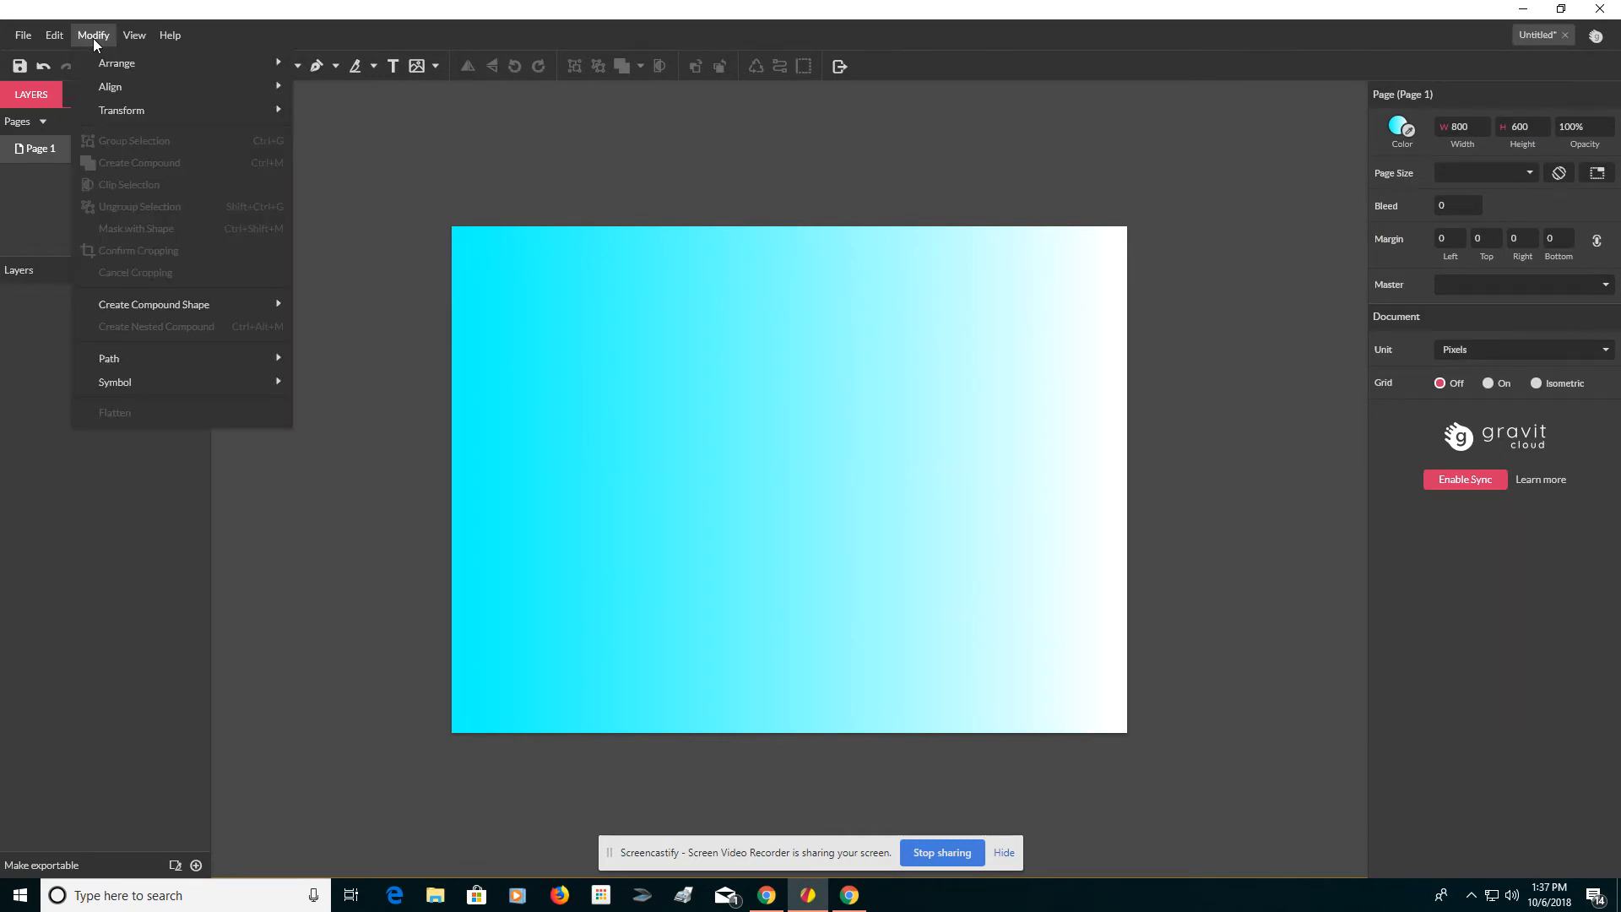
{"action": "mouse_move", "coordinate": [124, 37]}
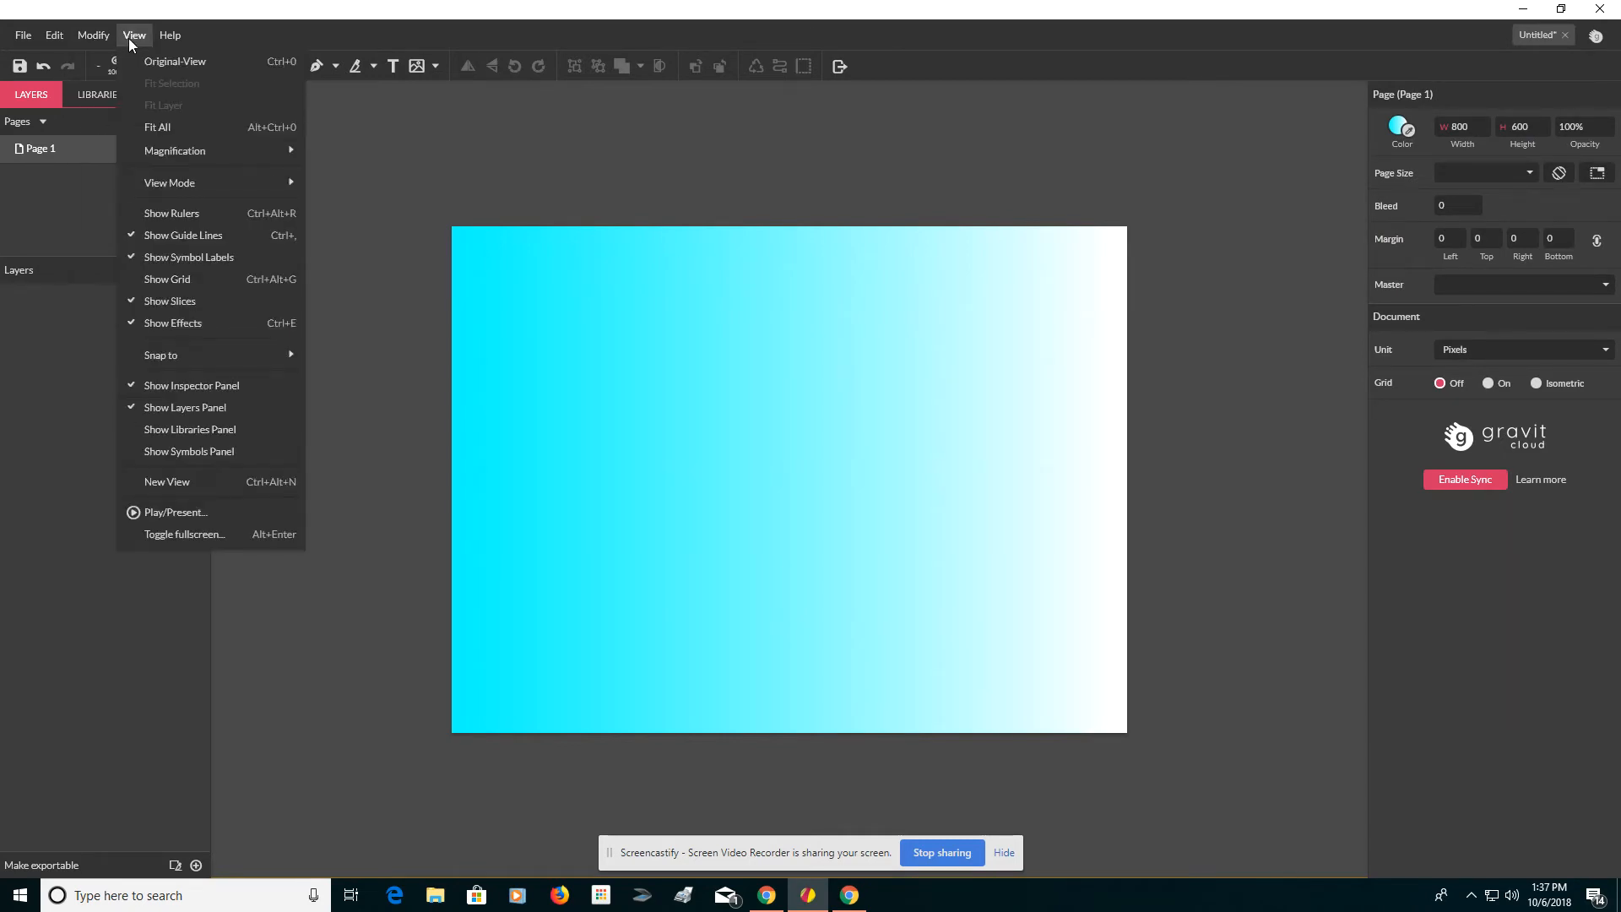
{"action": "left_click", "coordinate": [518, 142]}
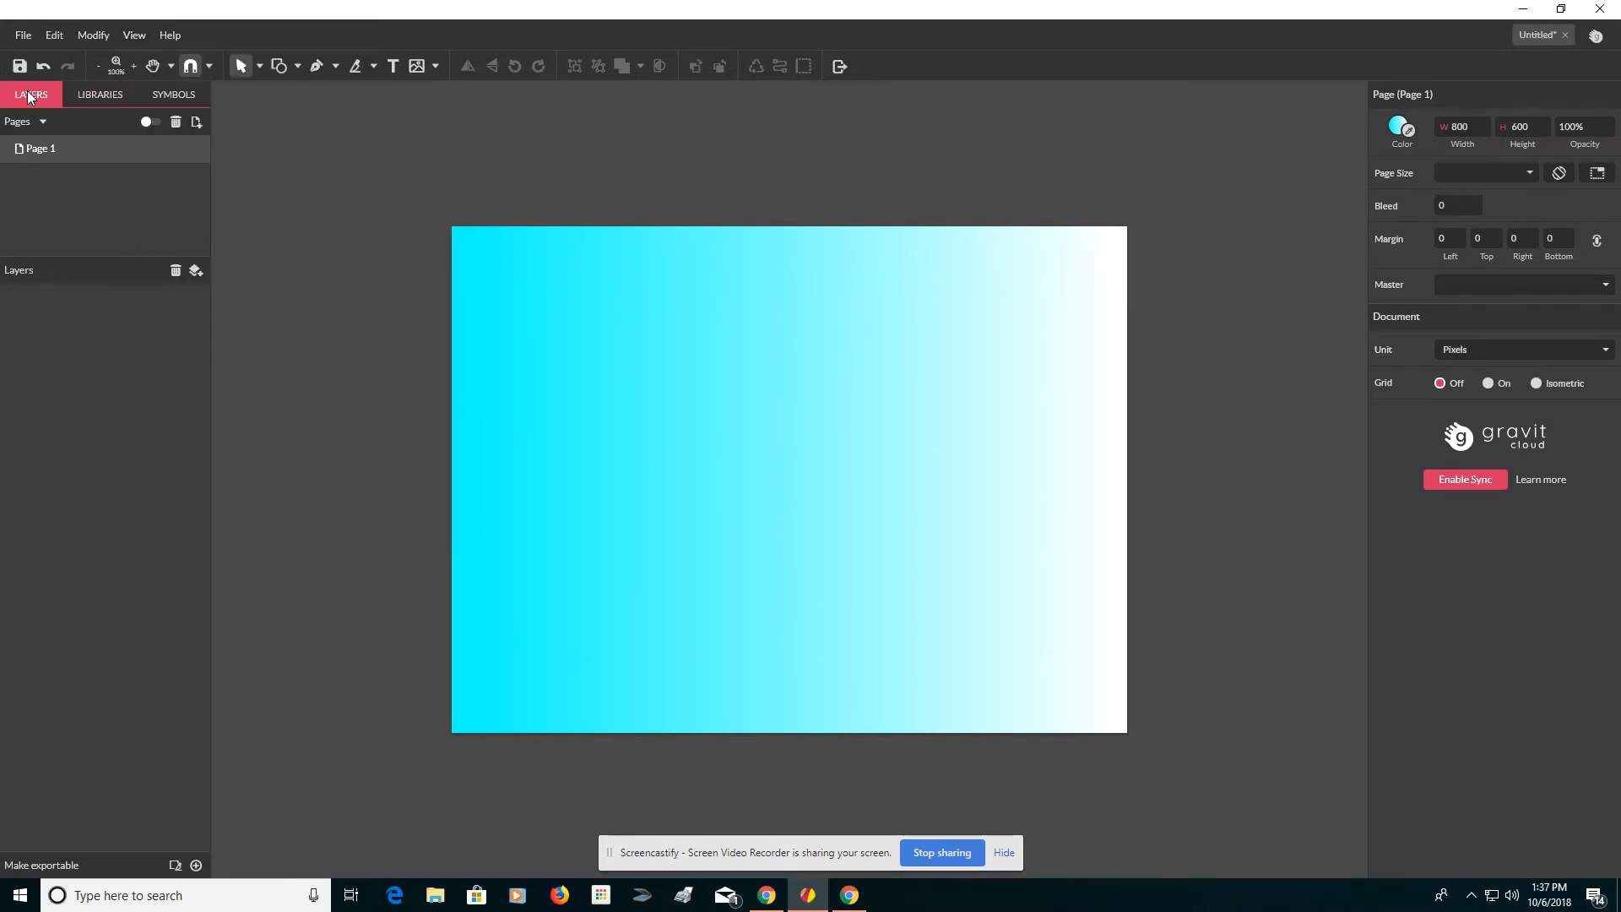
Place a square from the Shapes library onto the page, about 262 px wide.
{"action": "left_click", "coordinate": [88, 99]}
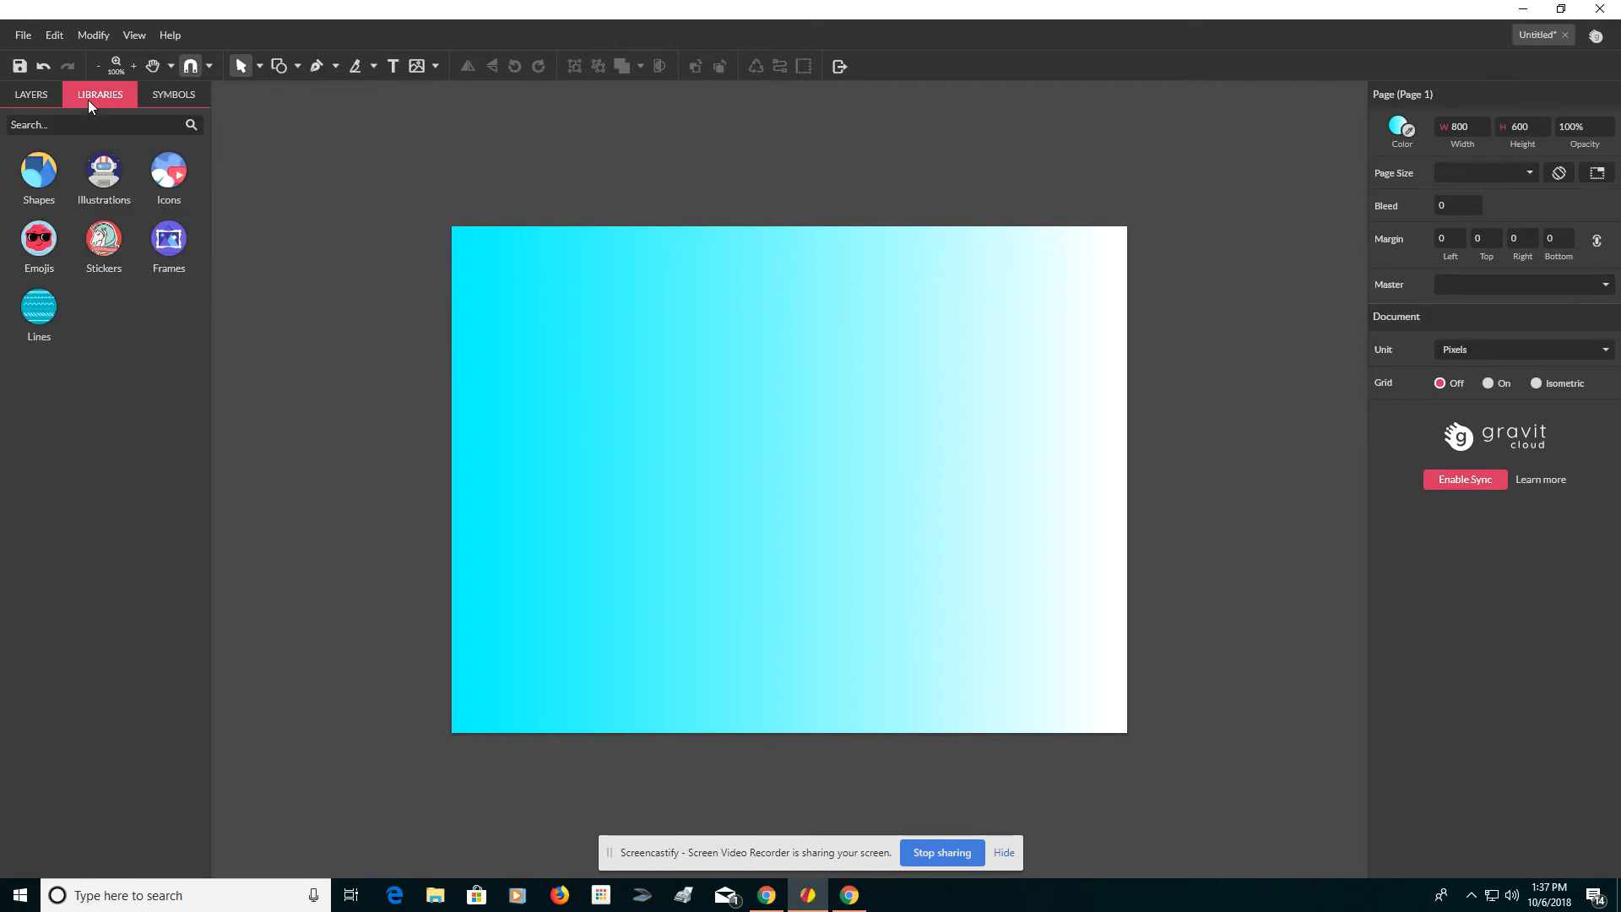
{"action": "left_click", "coordinate": [44, 168]}
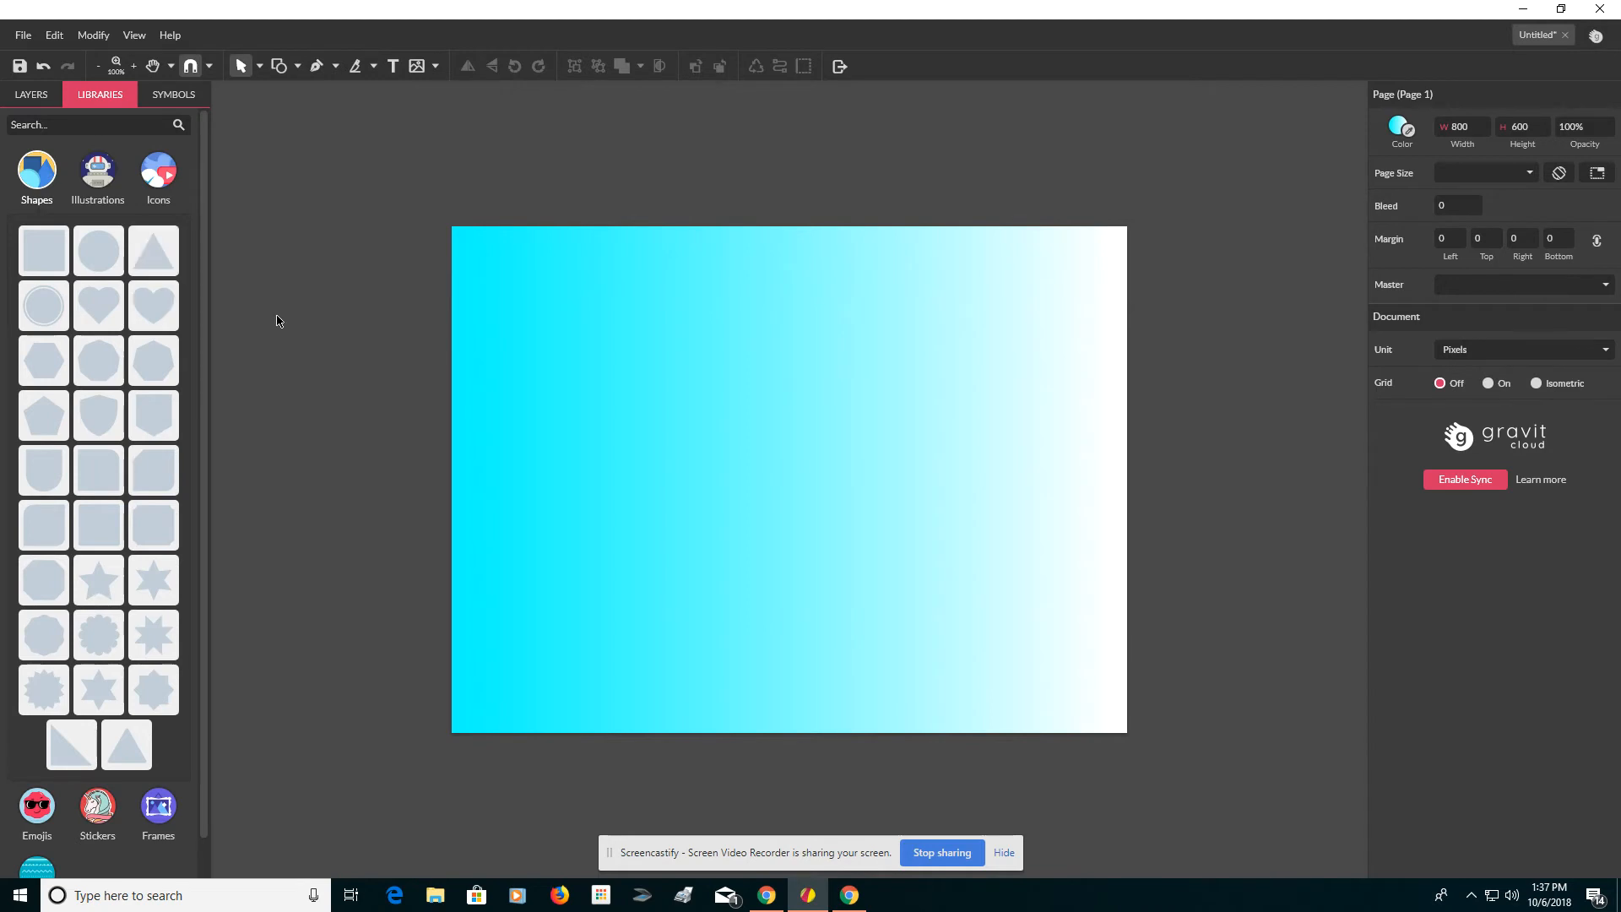
{"action": "left_click_drag", "start_coordinate": [44, 252], "coordinate": [704, 432]}
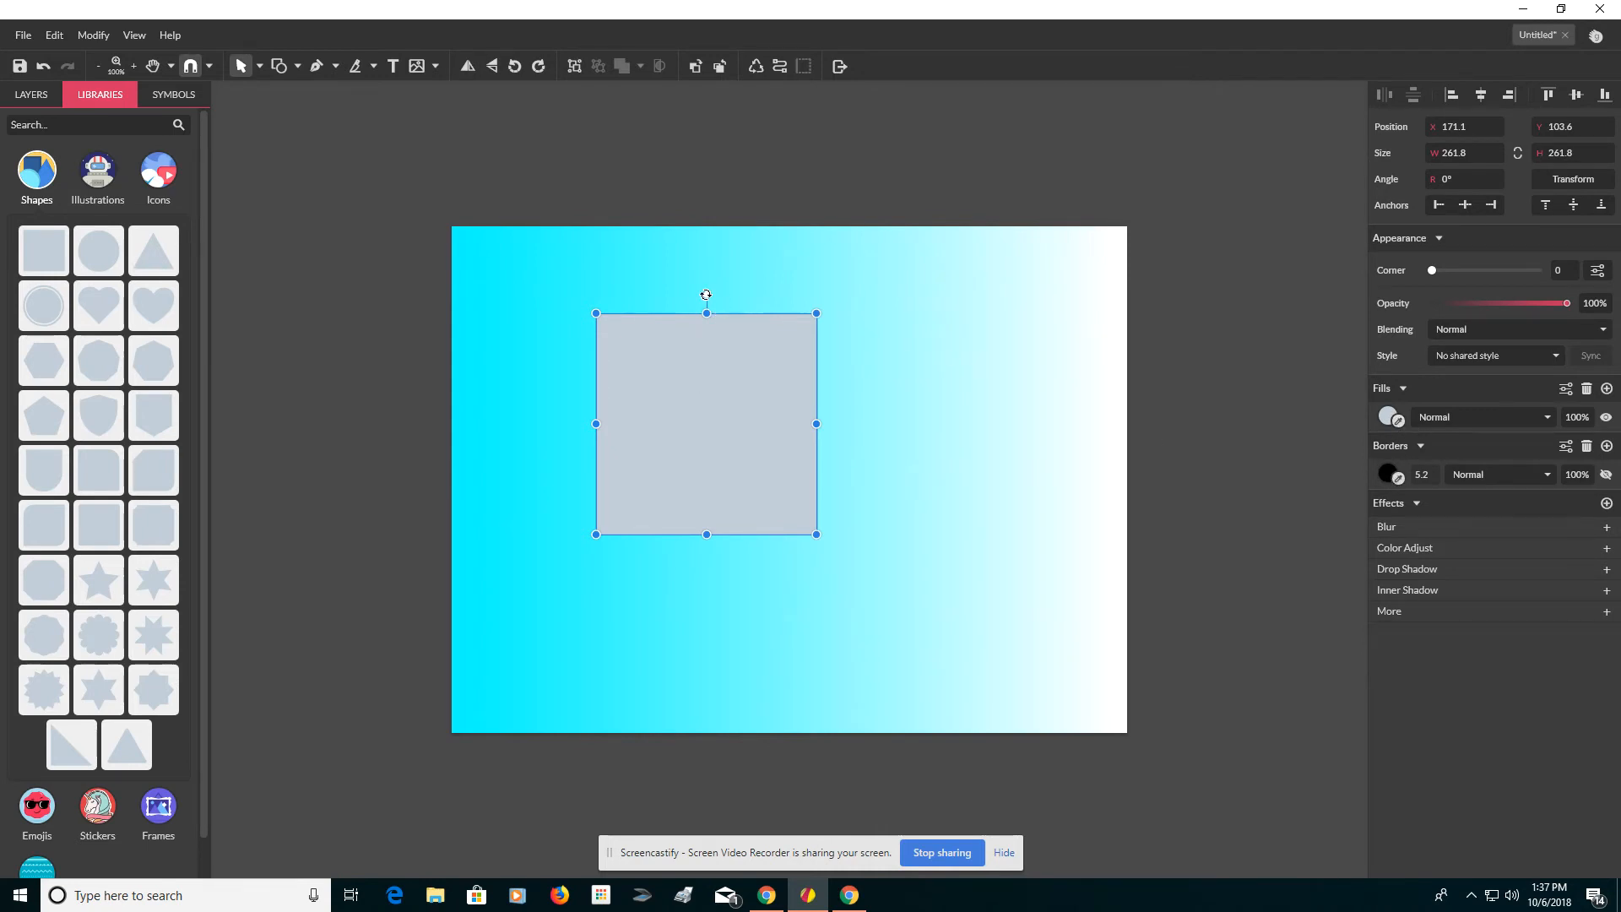
Resize the square to about 300 × 283 px and rotate it to about -0.7°.
{"action": "mouse_move", "coordinate": [706, 297]}
{"action": "left_mouse_down"}
{"action": "mouse_move", "coordinate": [760, 289]}
{"action": "mouse_move", "coordinate": [615, 286]}
{"action": "mouse_move", "coordinate": [510, 393]}
{"action": "mouse_move", "coordinate": [770, 655]}
{"action": "mouse_move", "coordinate": [858, 456]}
{"action": "mouse_move", "coordinate": [850, 347]}
{"action": "mouse_move", "coordinate": [708, 309]}
{"action": "mouse_move", "coordinate": [720, 289]}
{"action": "mouse_move", "coordinate": [701, 279]}
{"action": "left_mouse_up"}
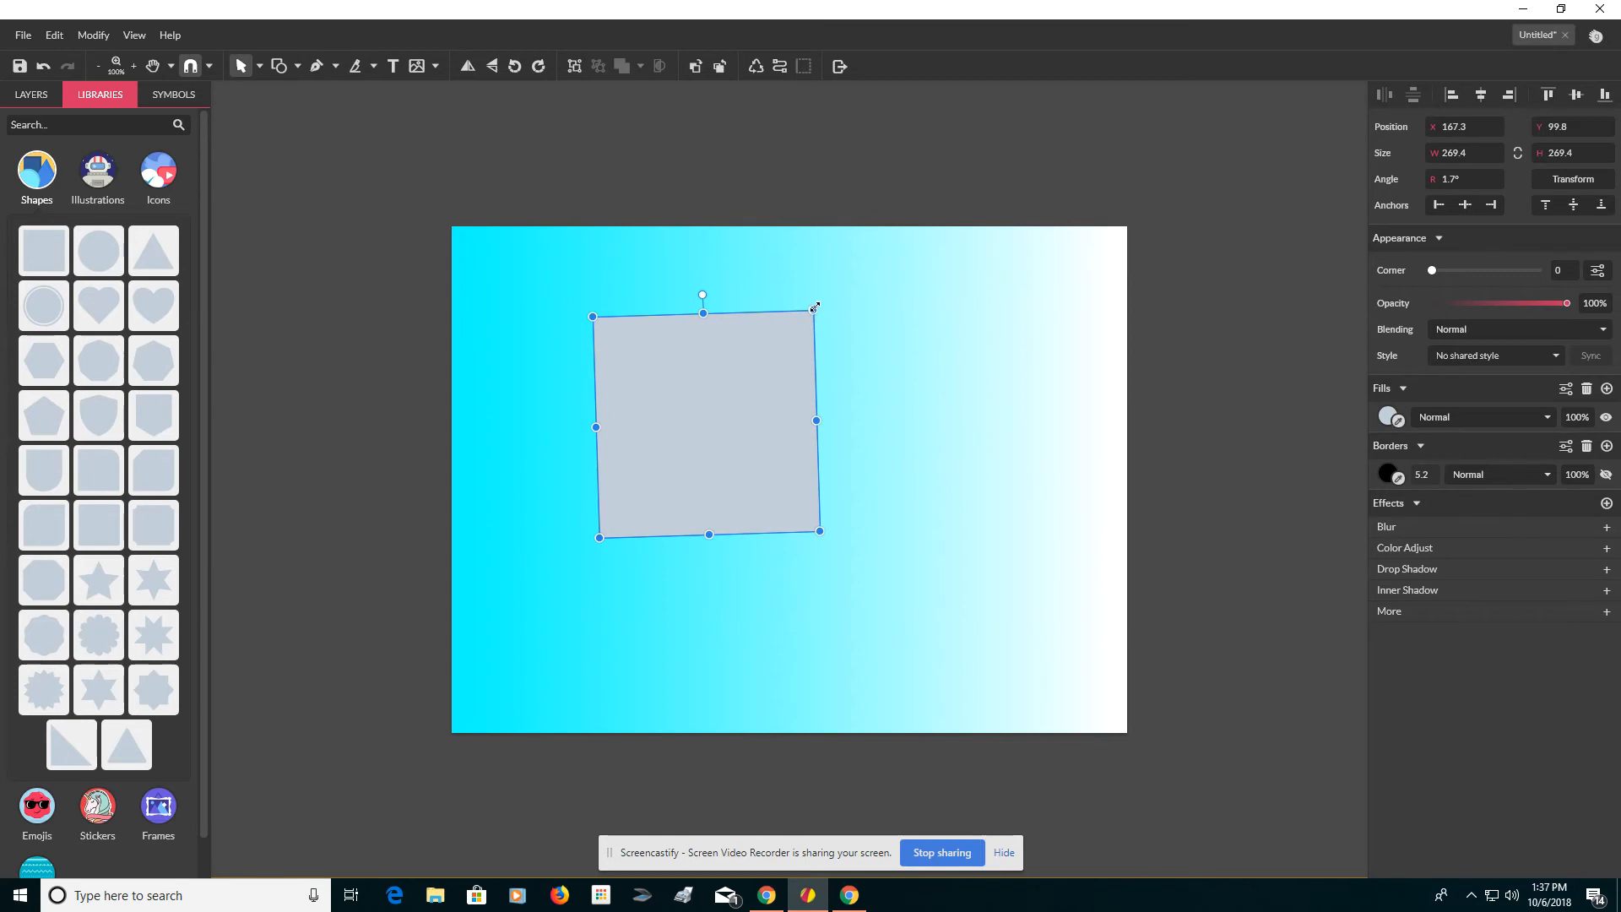
{"action": "left_click_drag", "start_coordinate": [815, 309], "coordinate": [844, 294]}
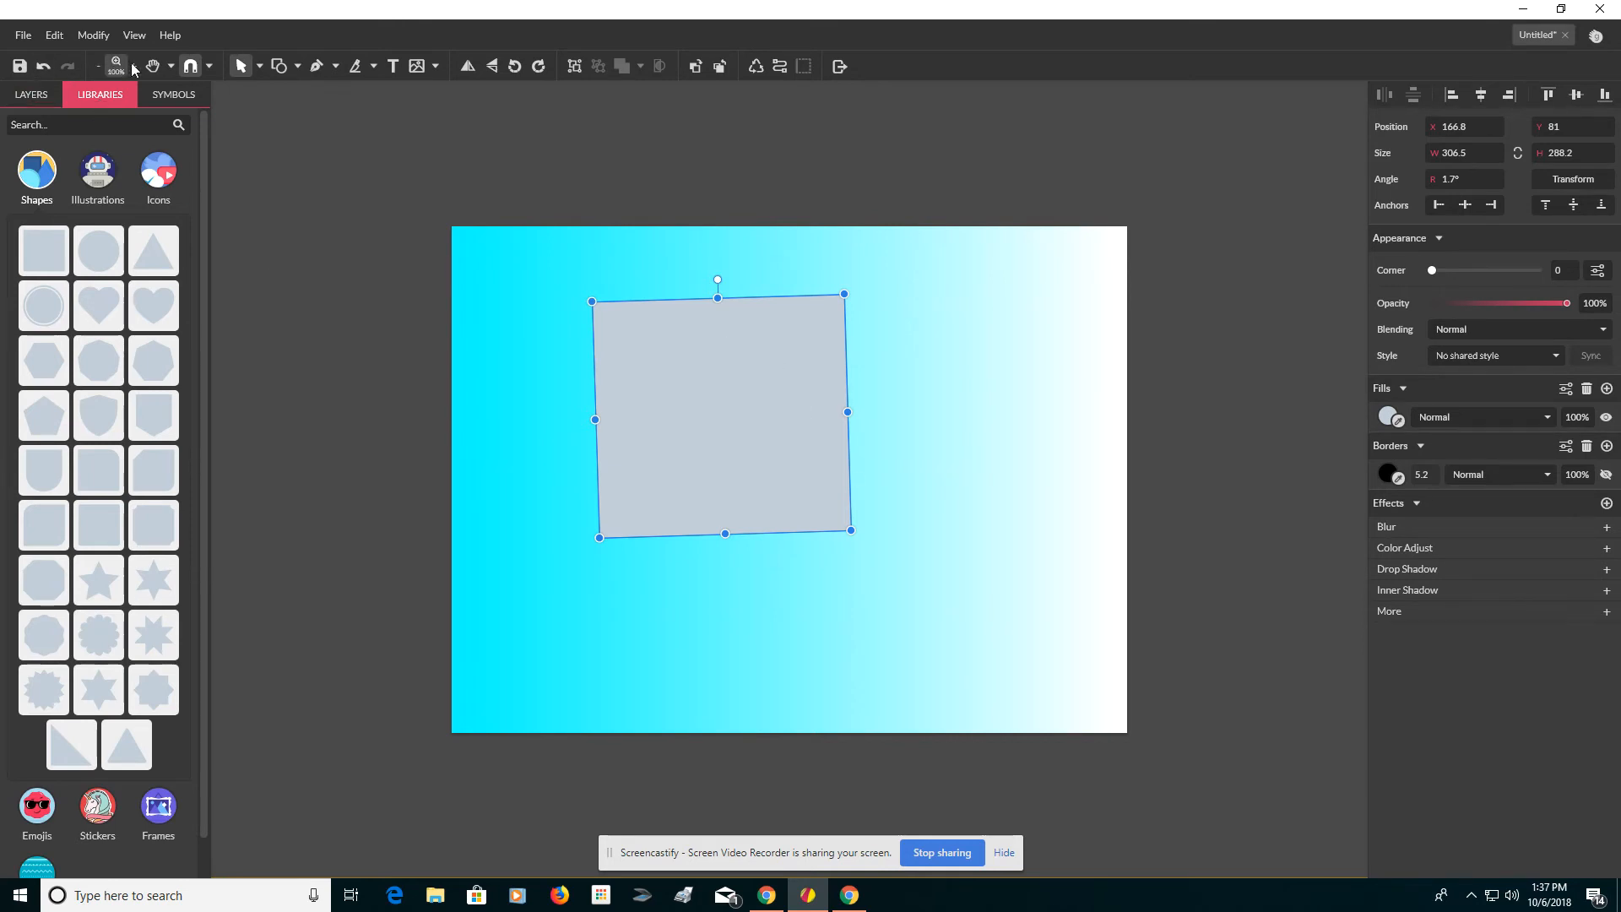
{"action": "left_click", "coordinate": [259, 71]}
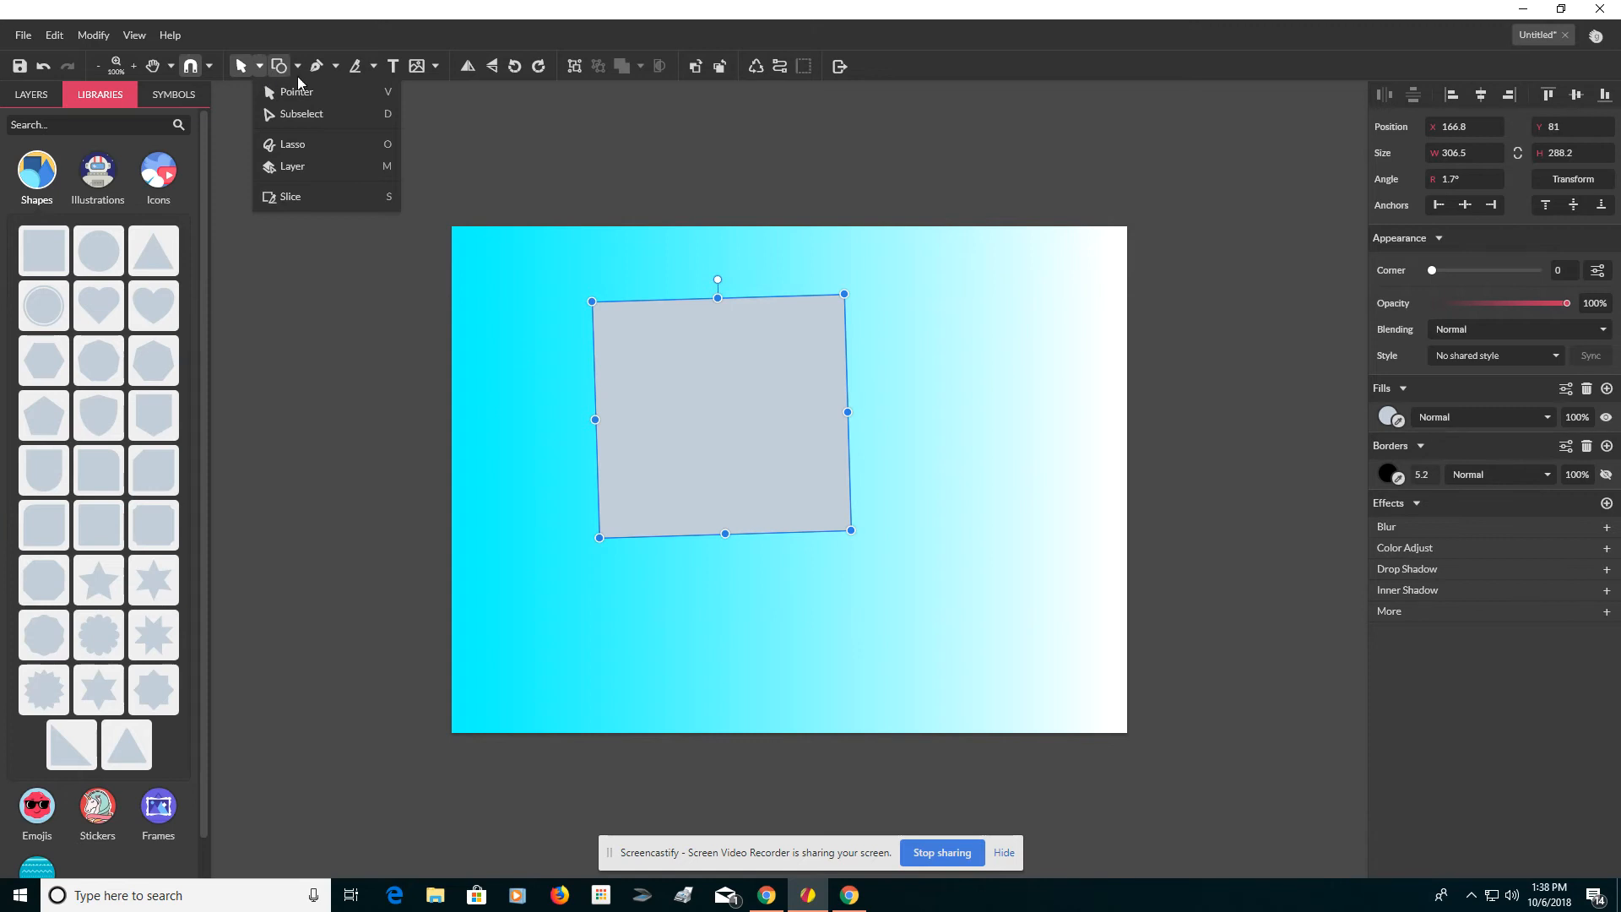
{"action": "left_click", "coordinate": [300, 68]}
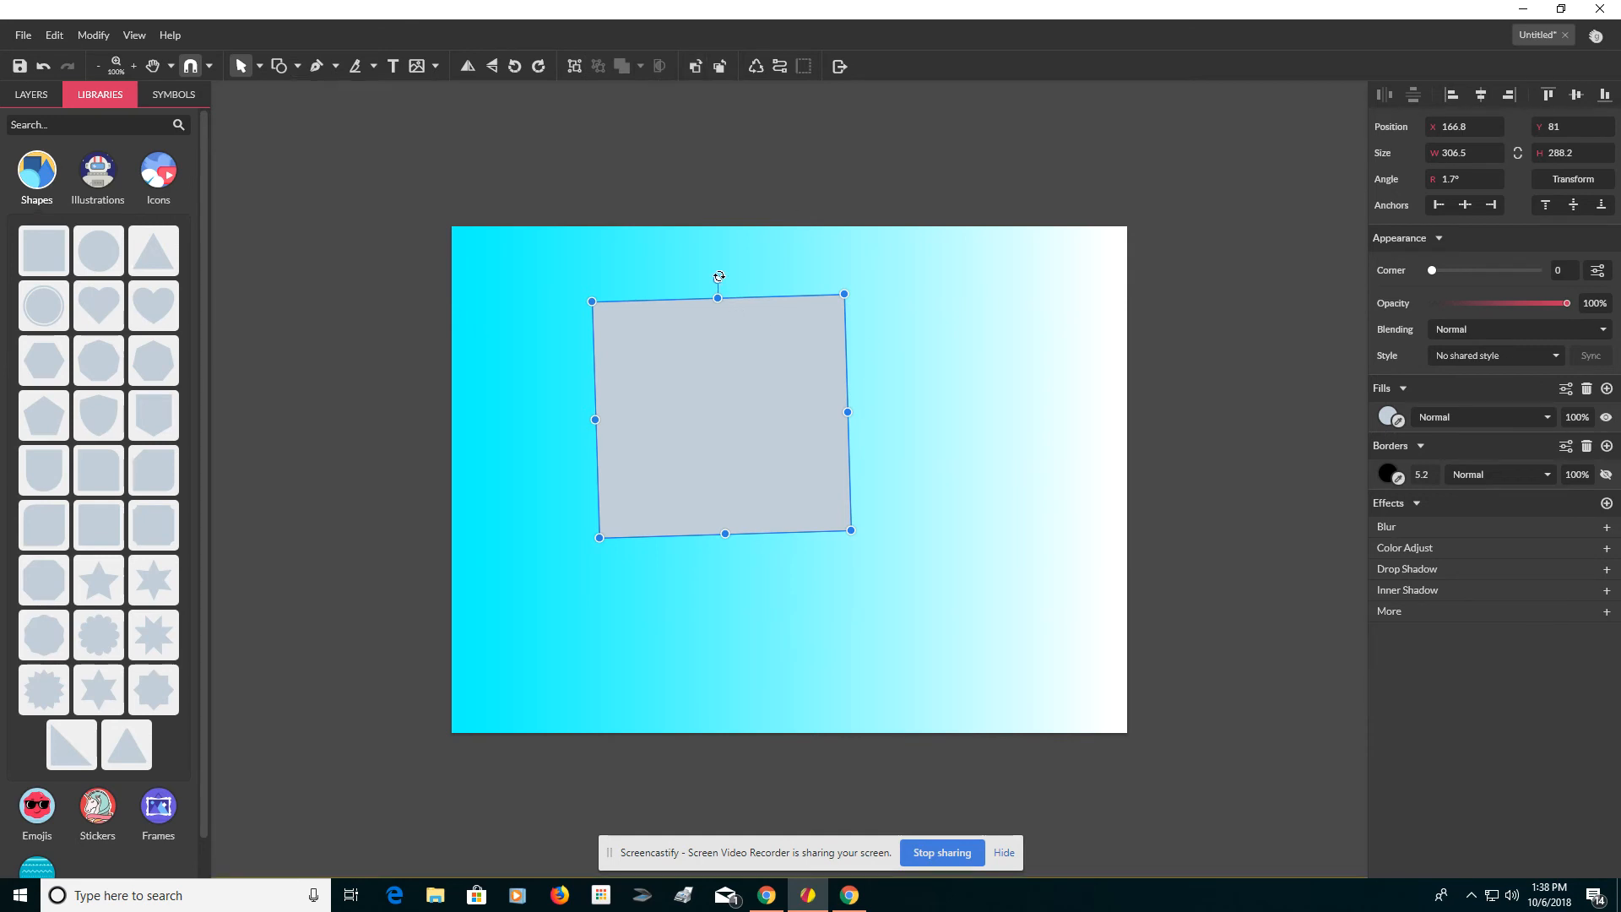
{"action": "left_click_drag", "start_coordinate": [718, 279], "coordinate": [720, 276]}
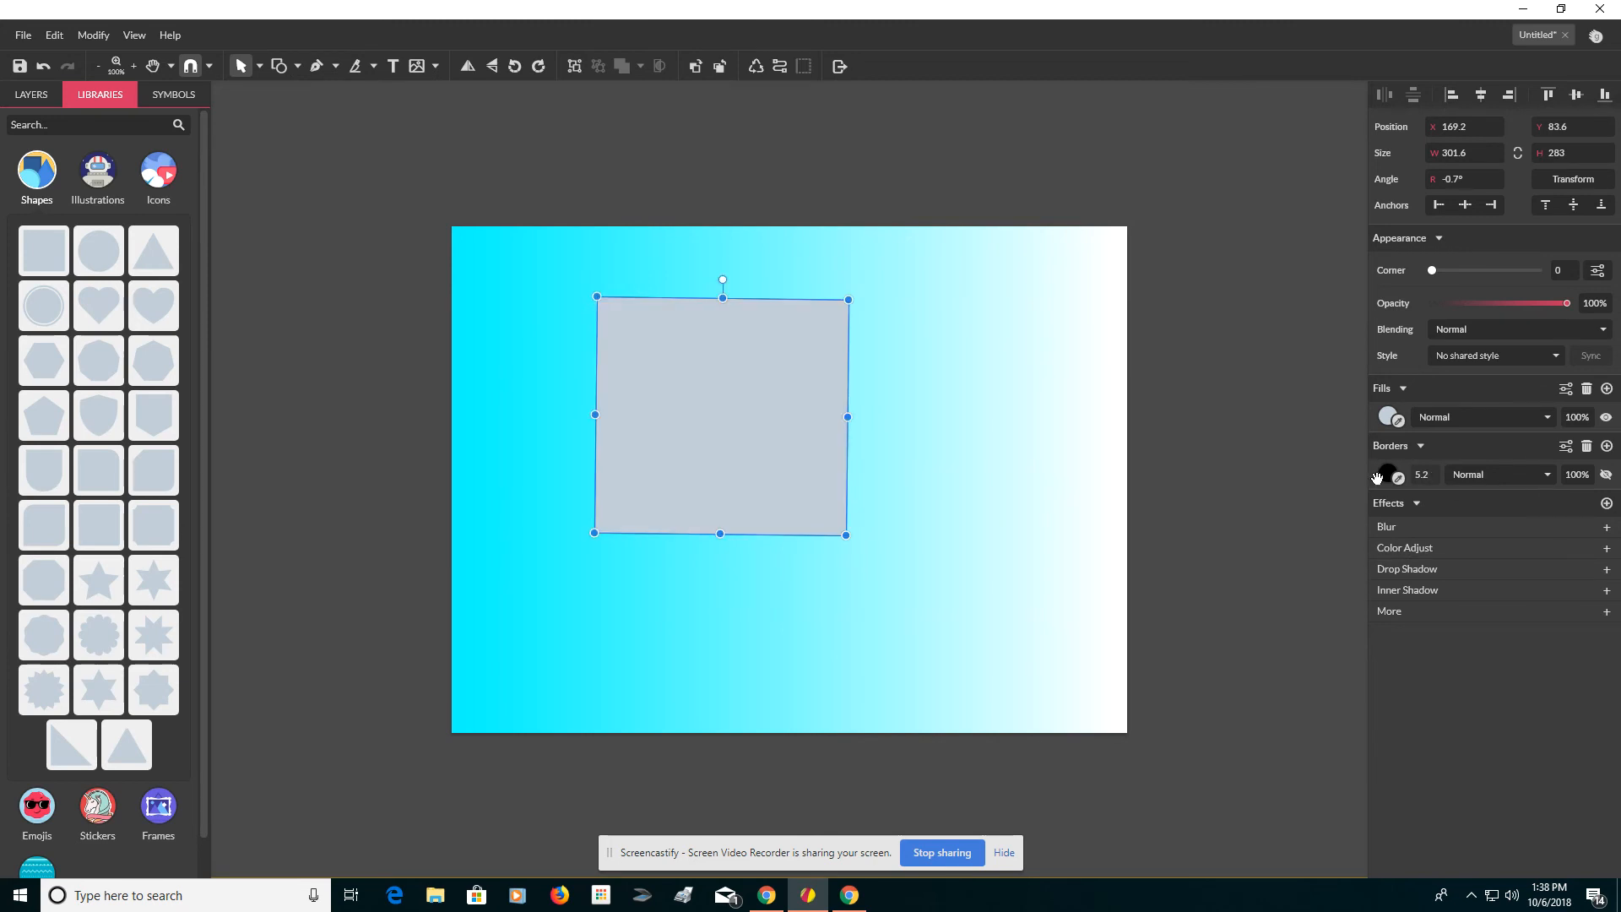
Change the square's fill colour to yellow.
{"action": "left_click", "coordinate": [1386, 419]}
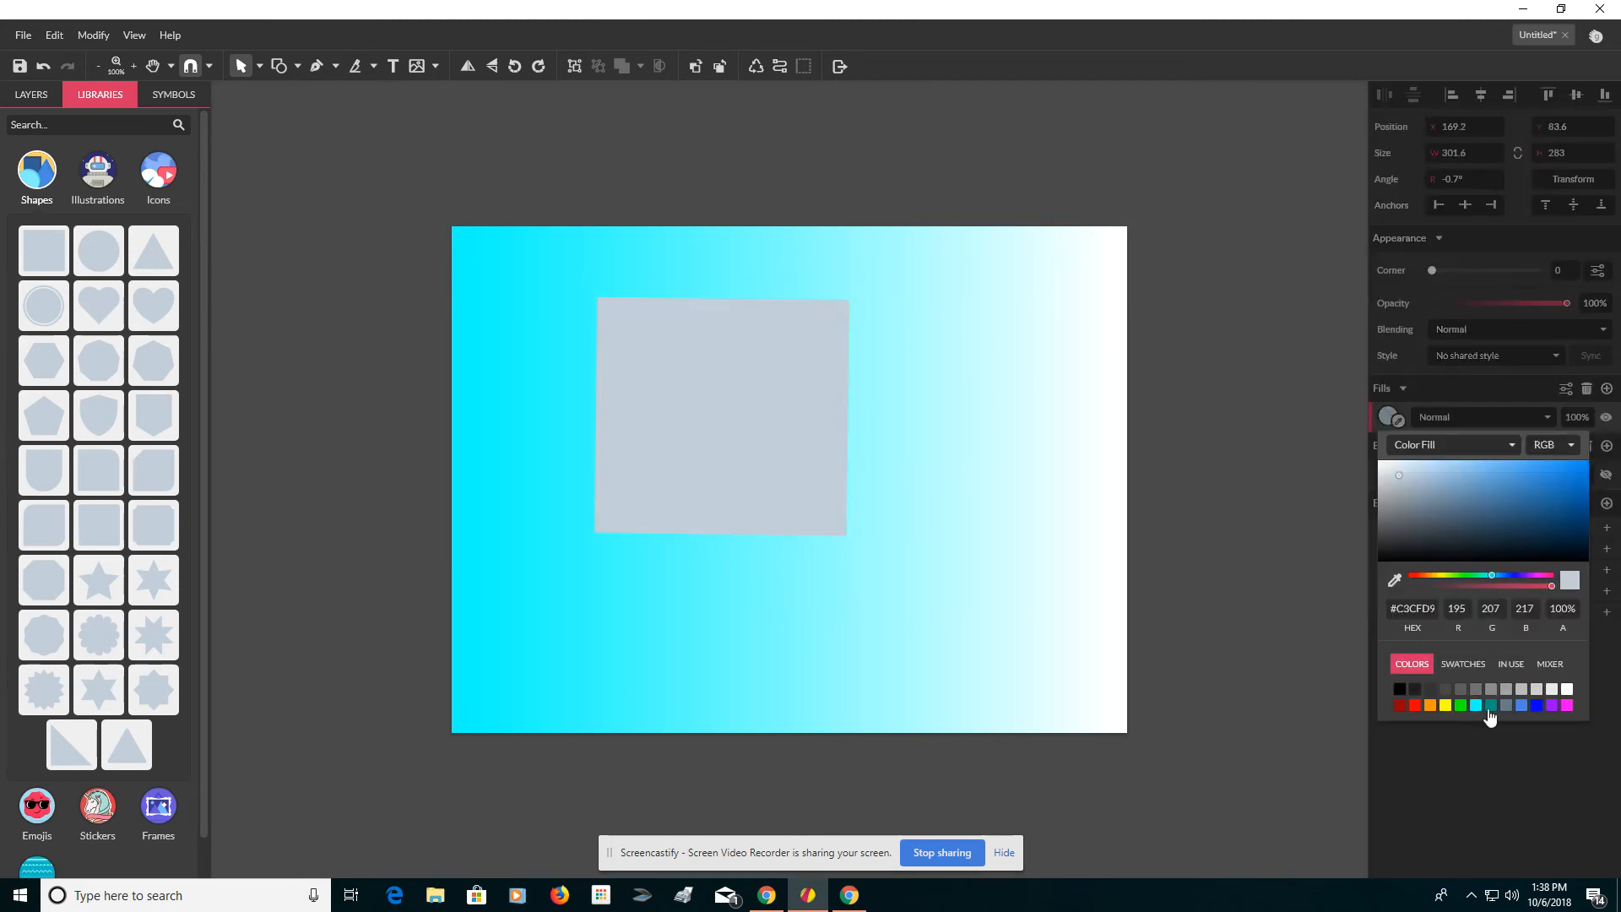
{"action": "left_click", "coordinate": [1446, 705]}
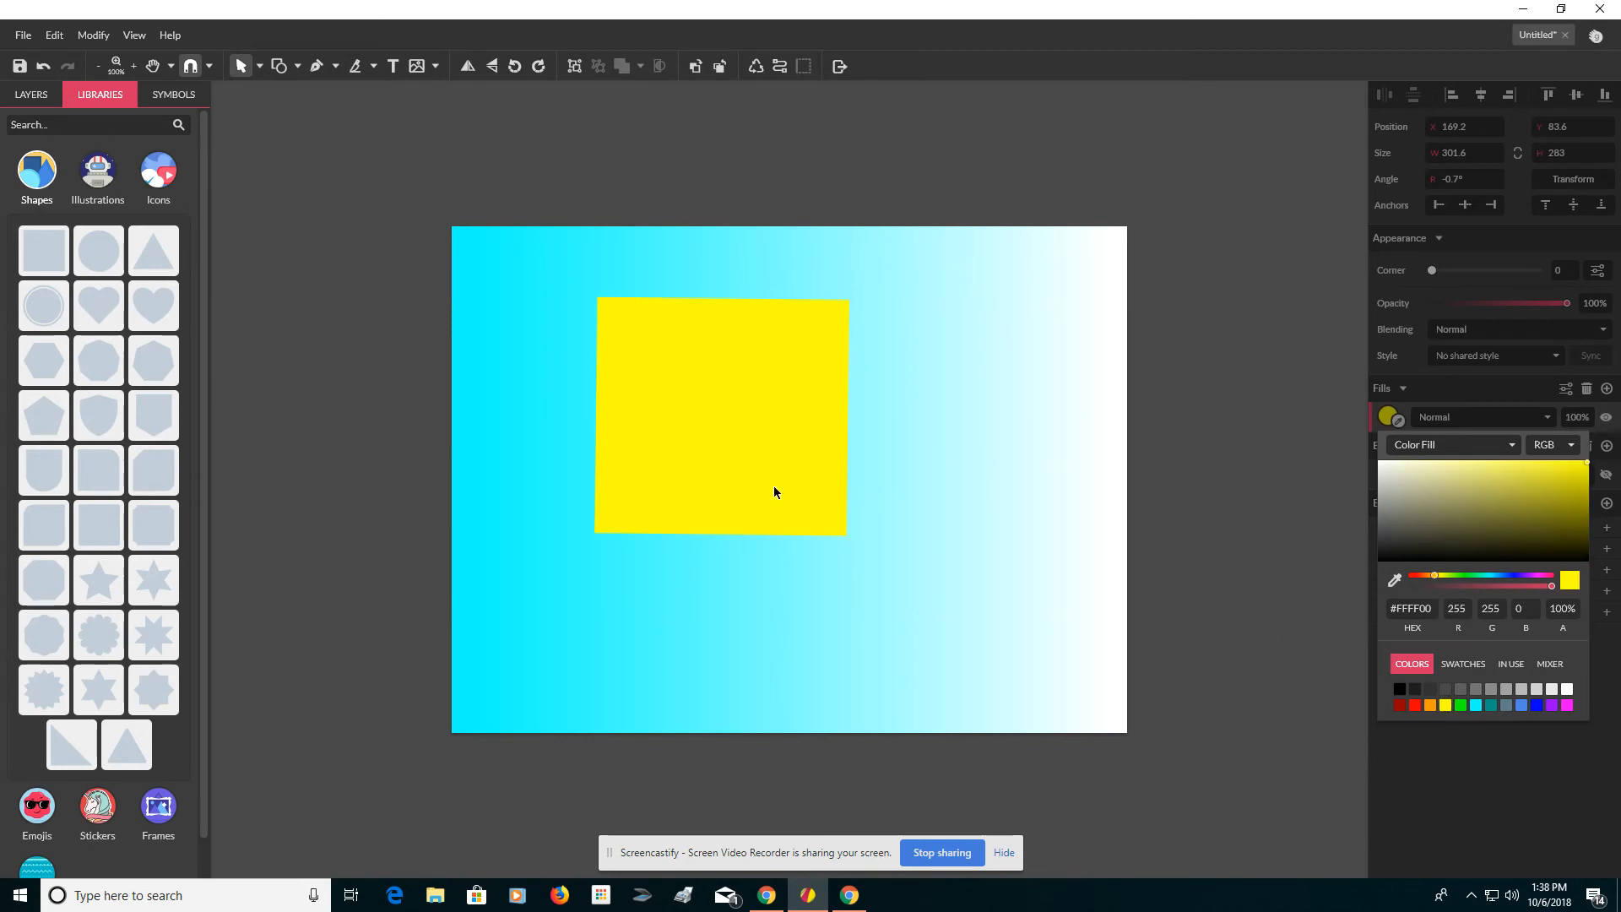
Duplicate the yellow square and move the copy about 105 px right and 45 px down so it overlaps the original.
{"action": "left_click", "coordinate": [741, 443]}
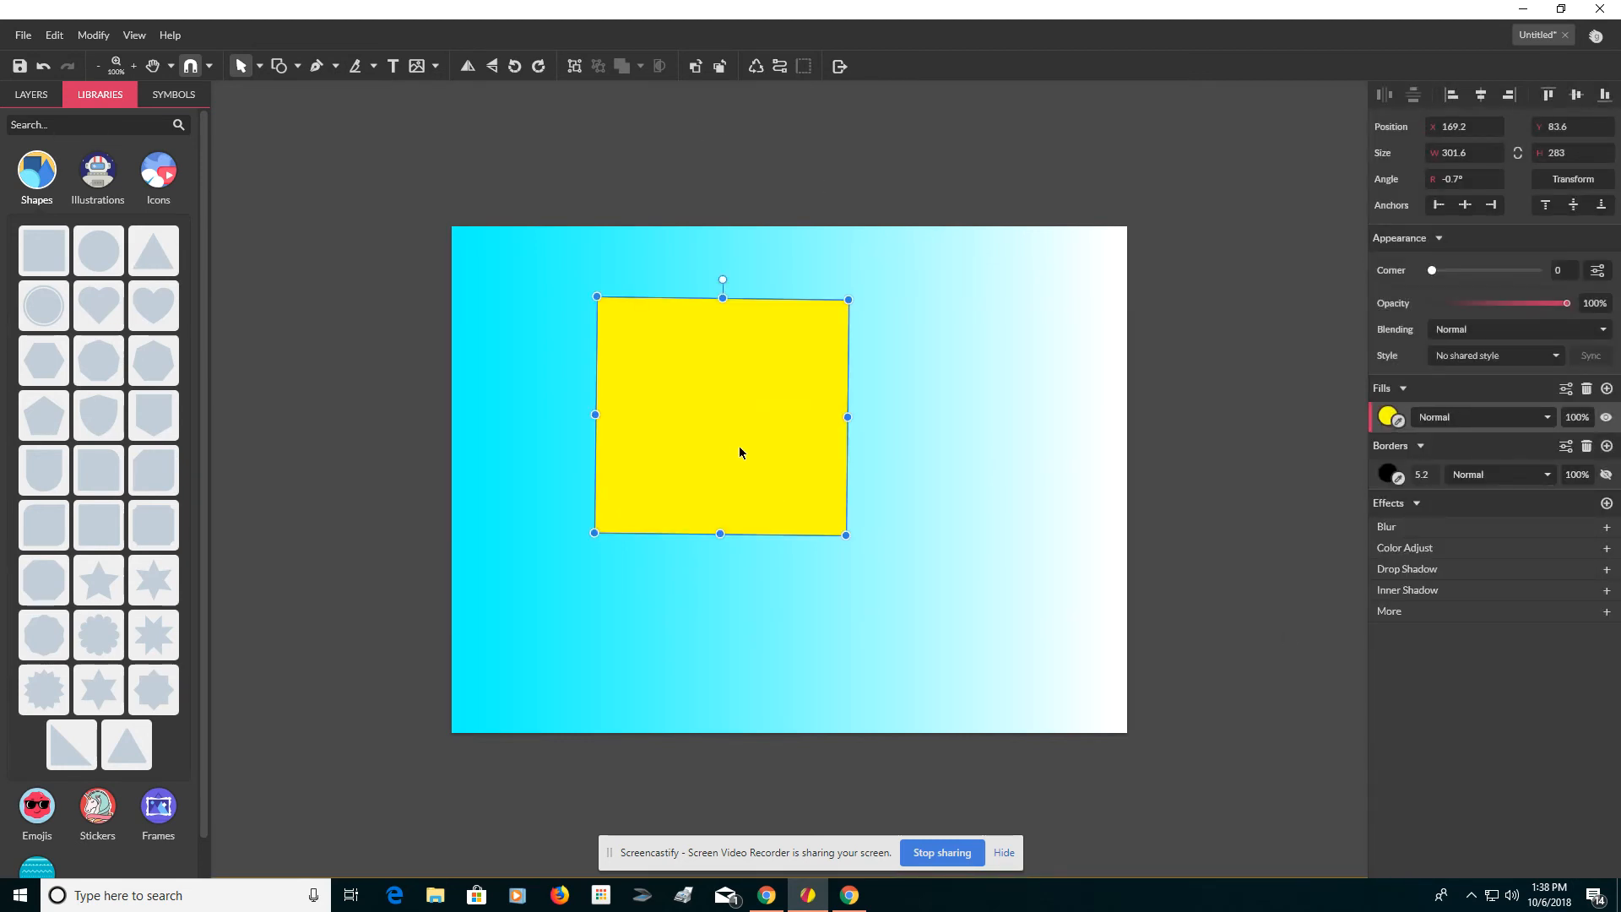
{"action": "key", "text": "ctrl+d"}
{"action": "left_click_drag", "start_coordinate": [746, 462], "coordinate": [835, 500]}
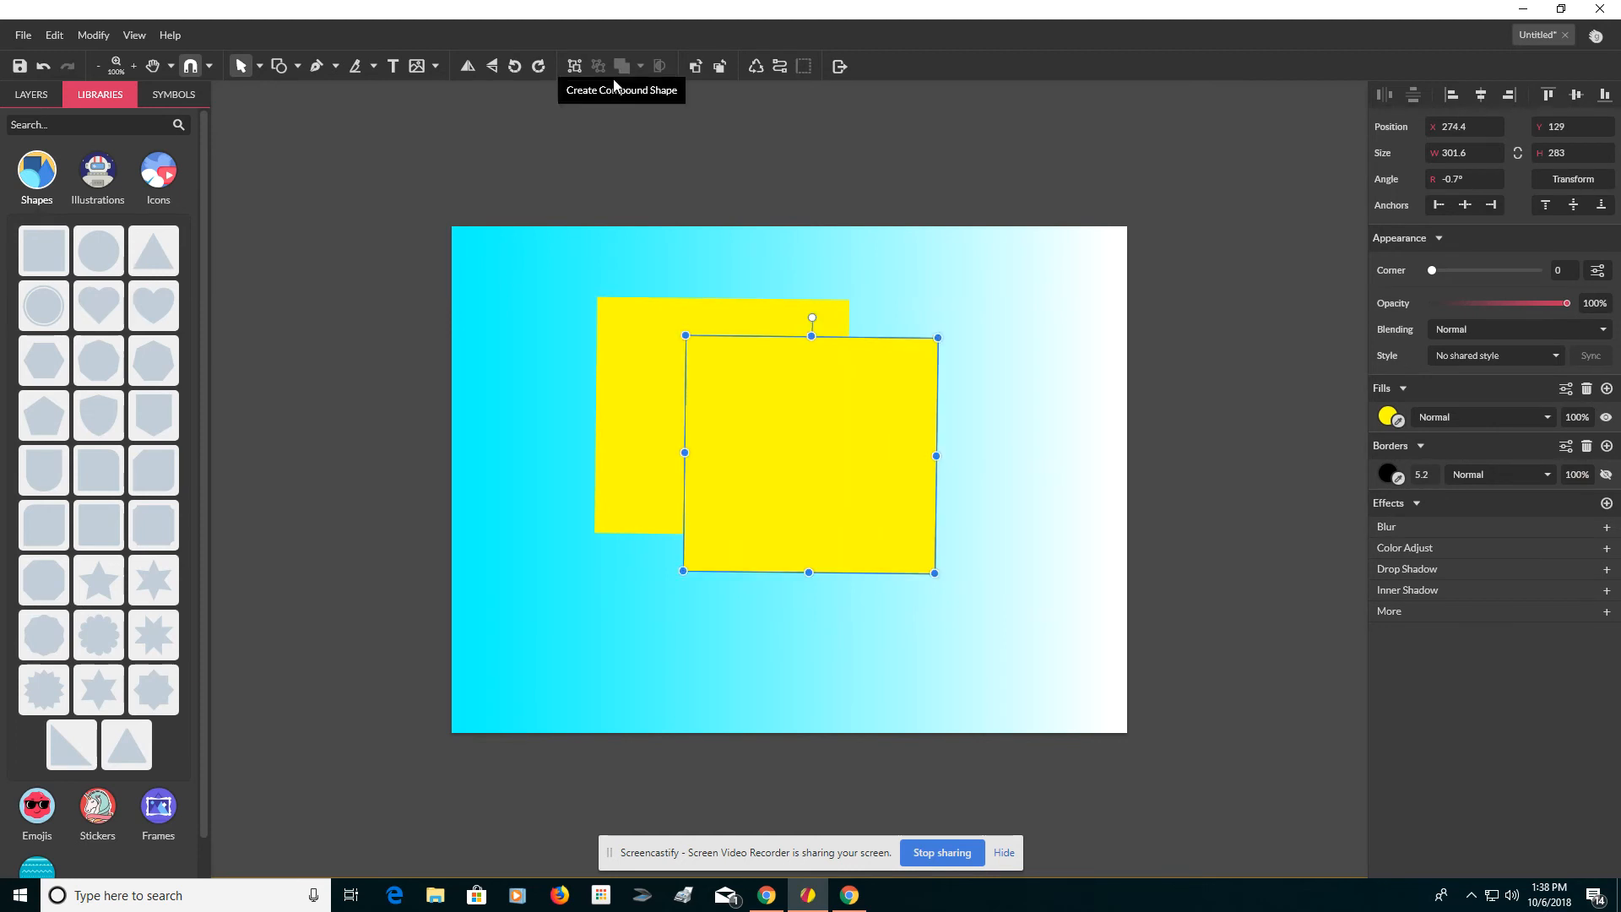
{"action": "left_click_drag", "start_coordinate": [662, 250], "coordinate": [778, 352]}
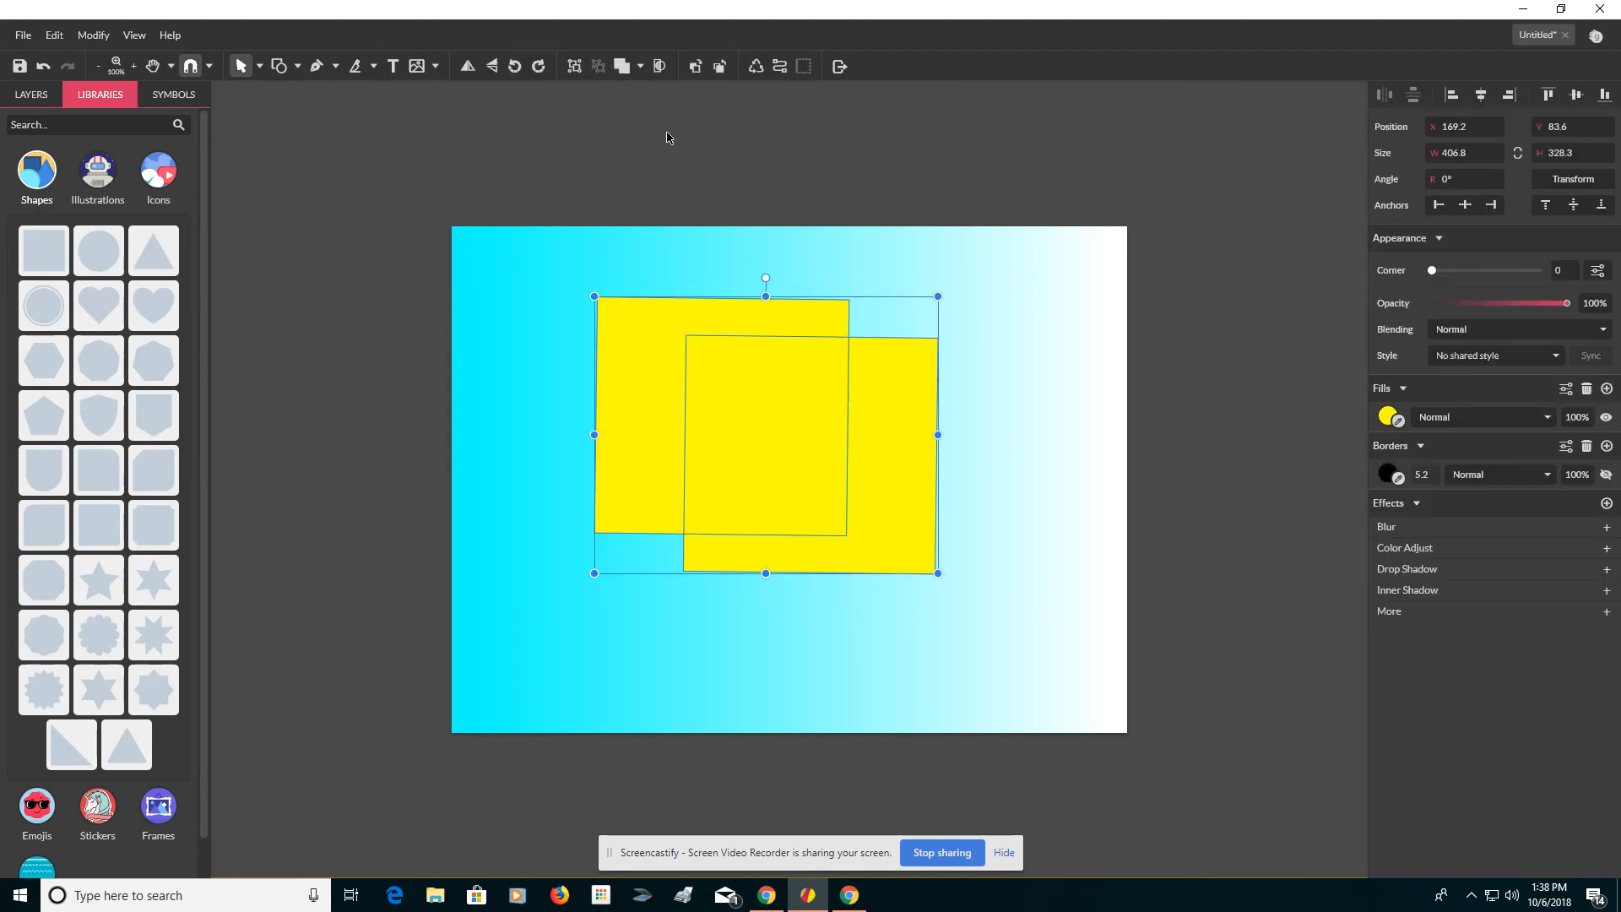
{"action": "left_click", "coordinate": [639, 66]}
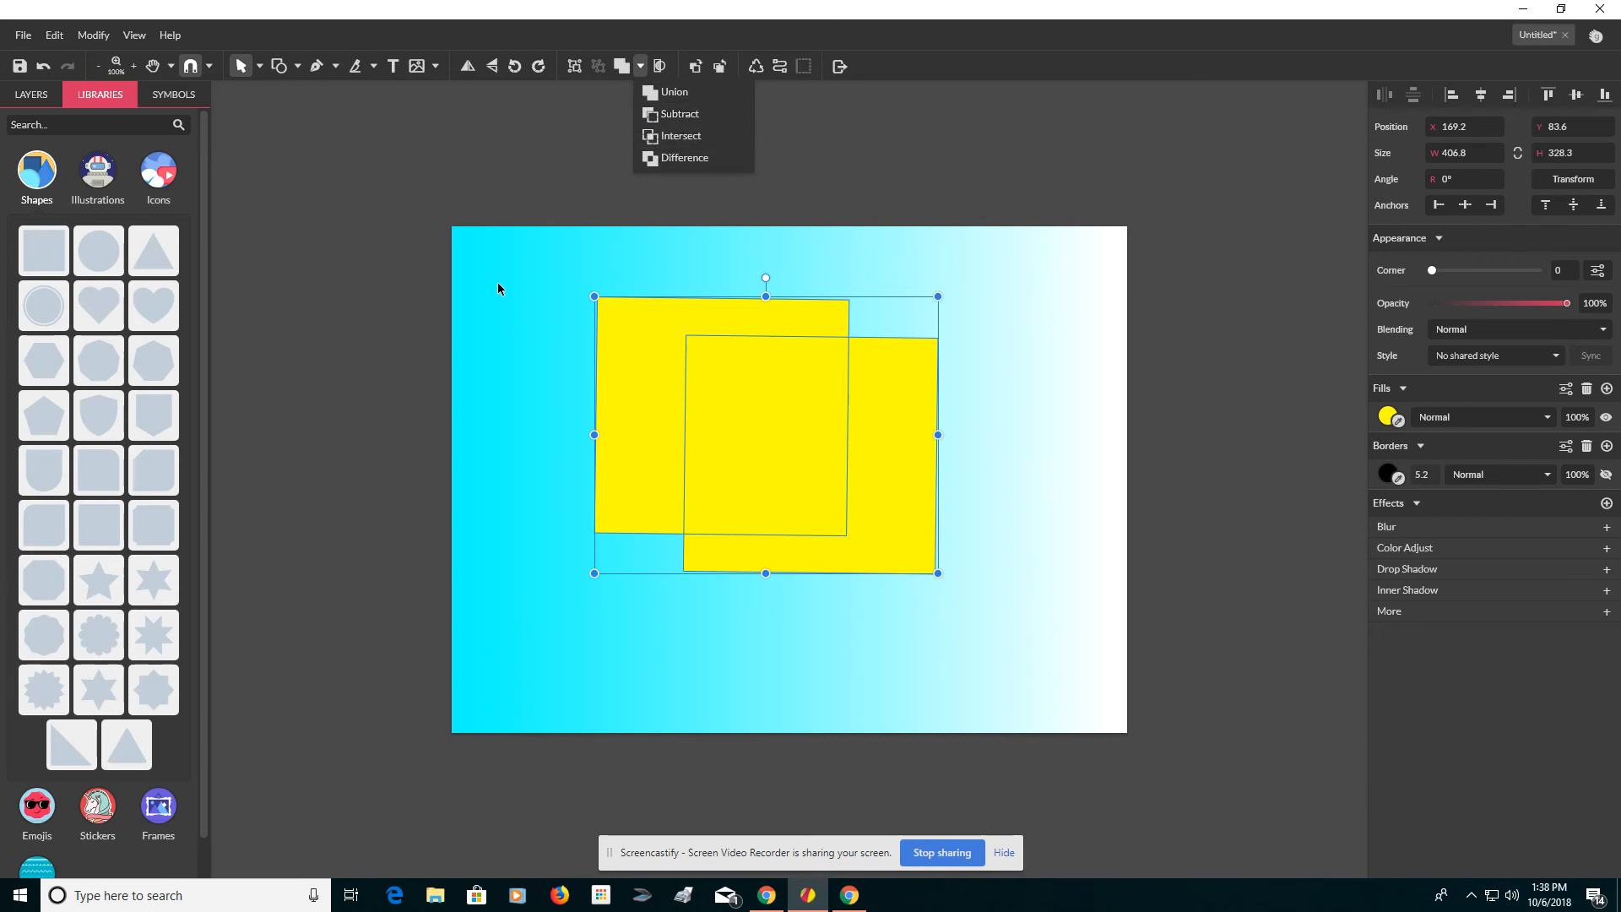
{"action": "left_click", "coordinate": [411, 205]}
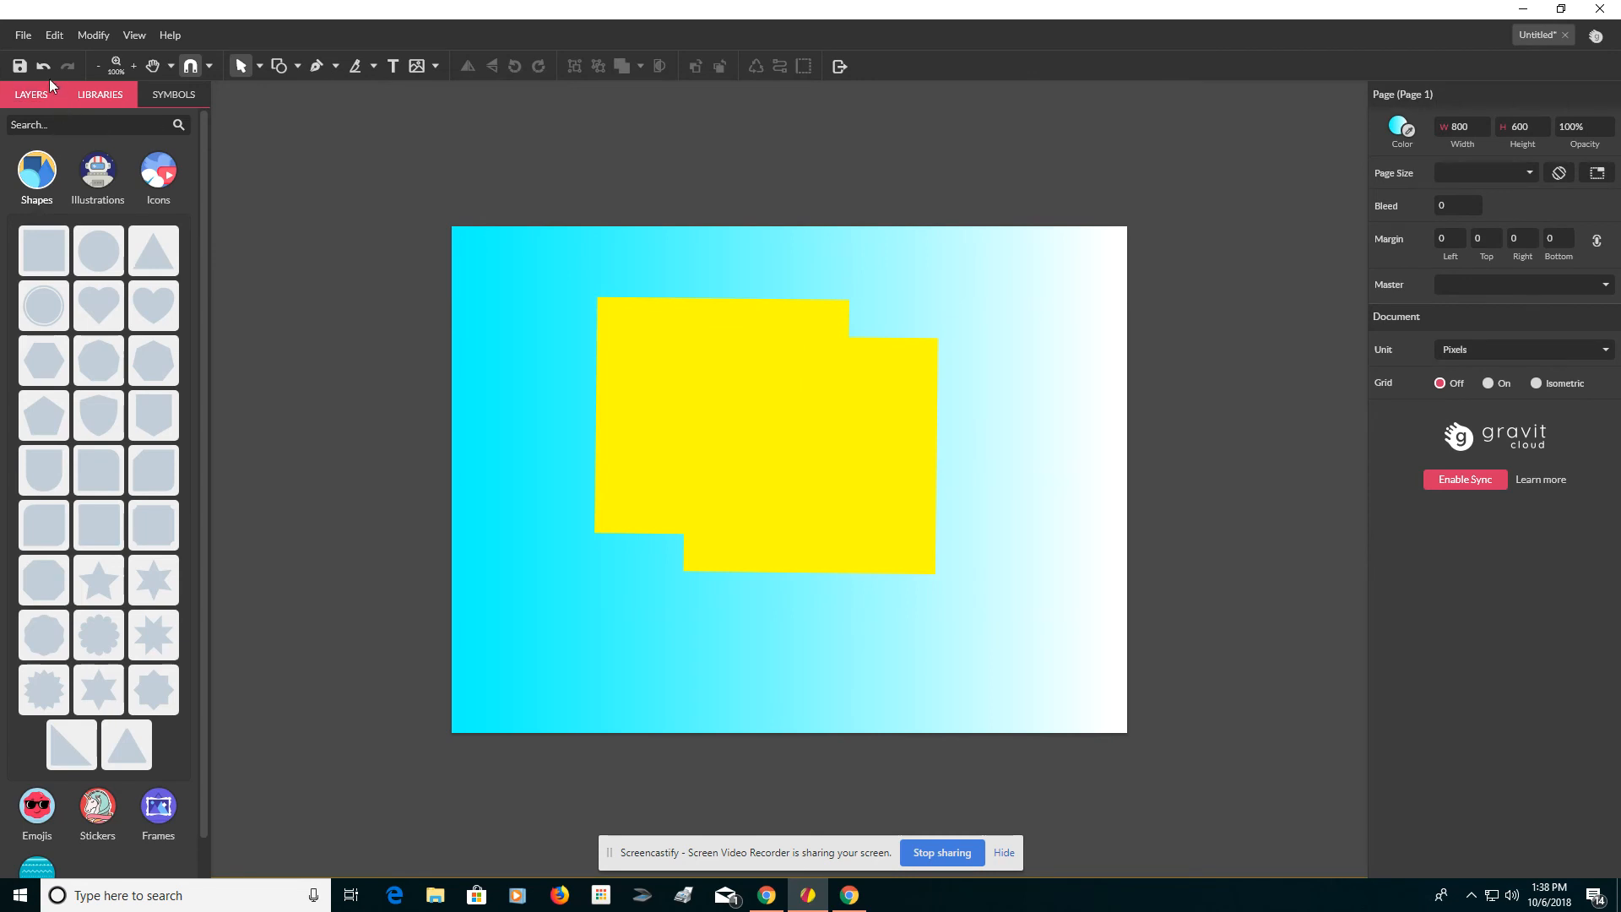
{"action": "left_click", "coordinate": [24, 36]}
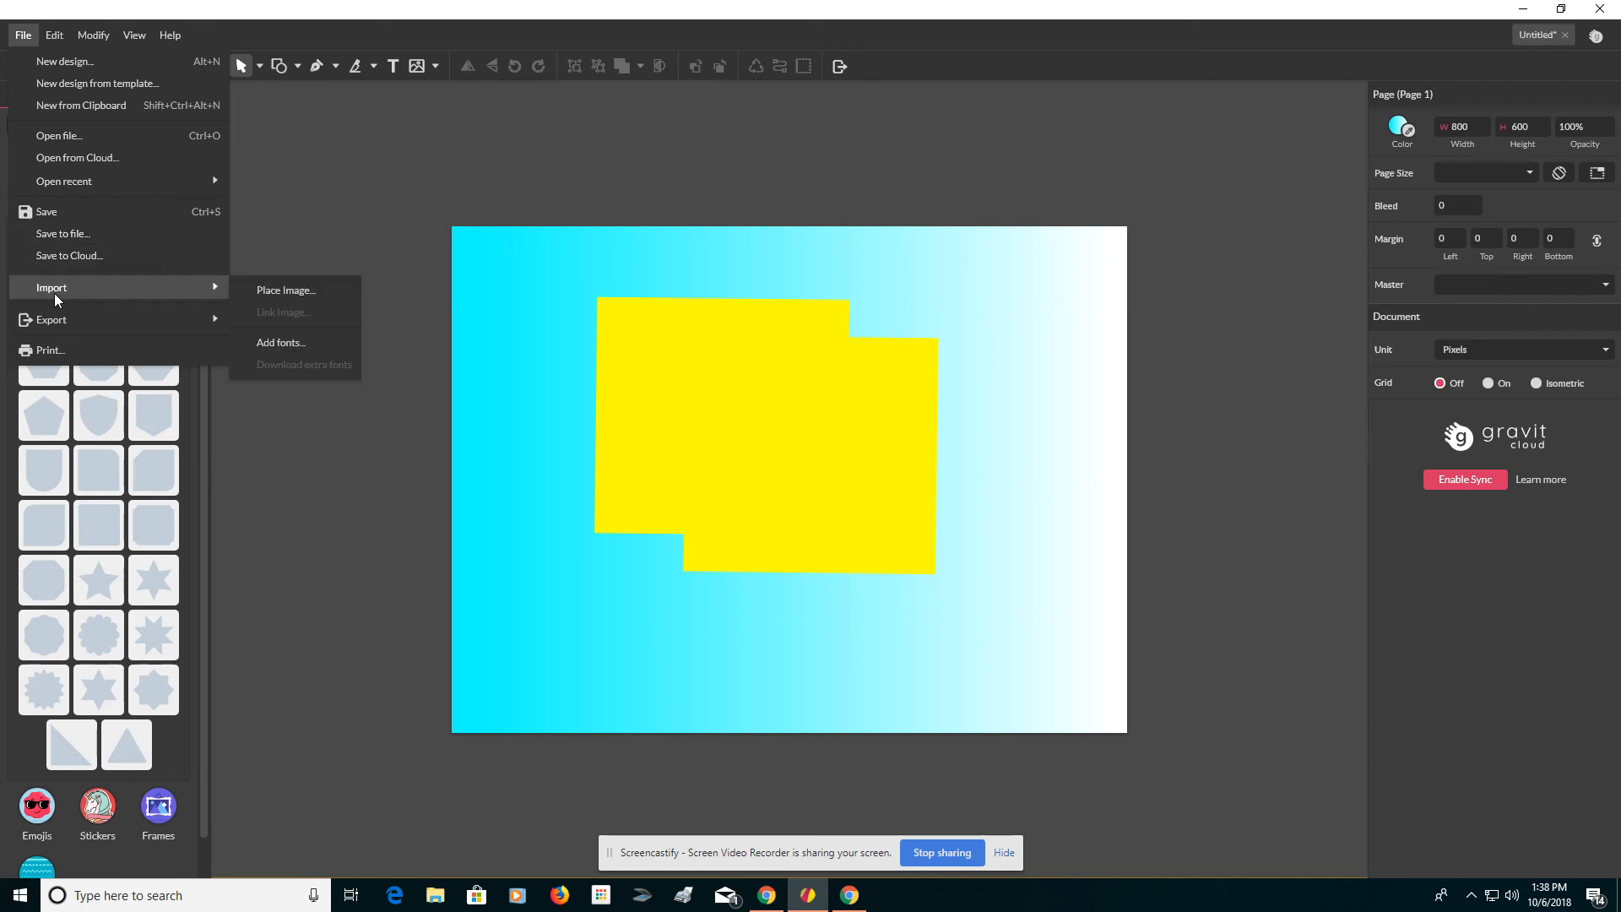
{"action": "mouse_move", "coordinate": [65, 316]}
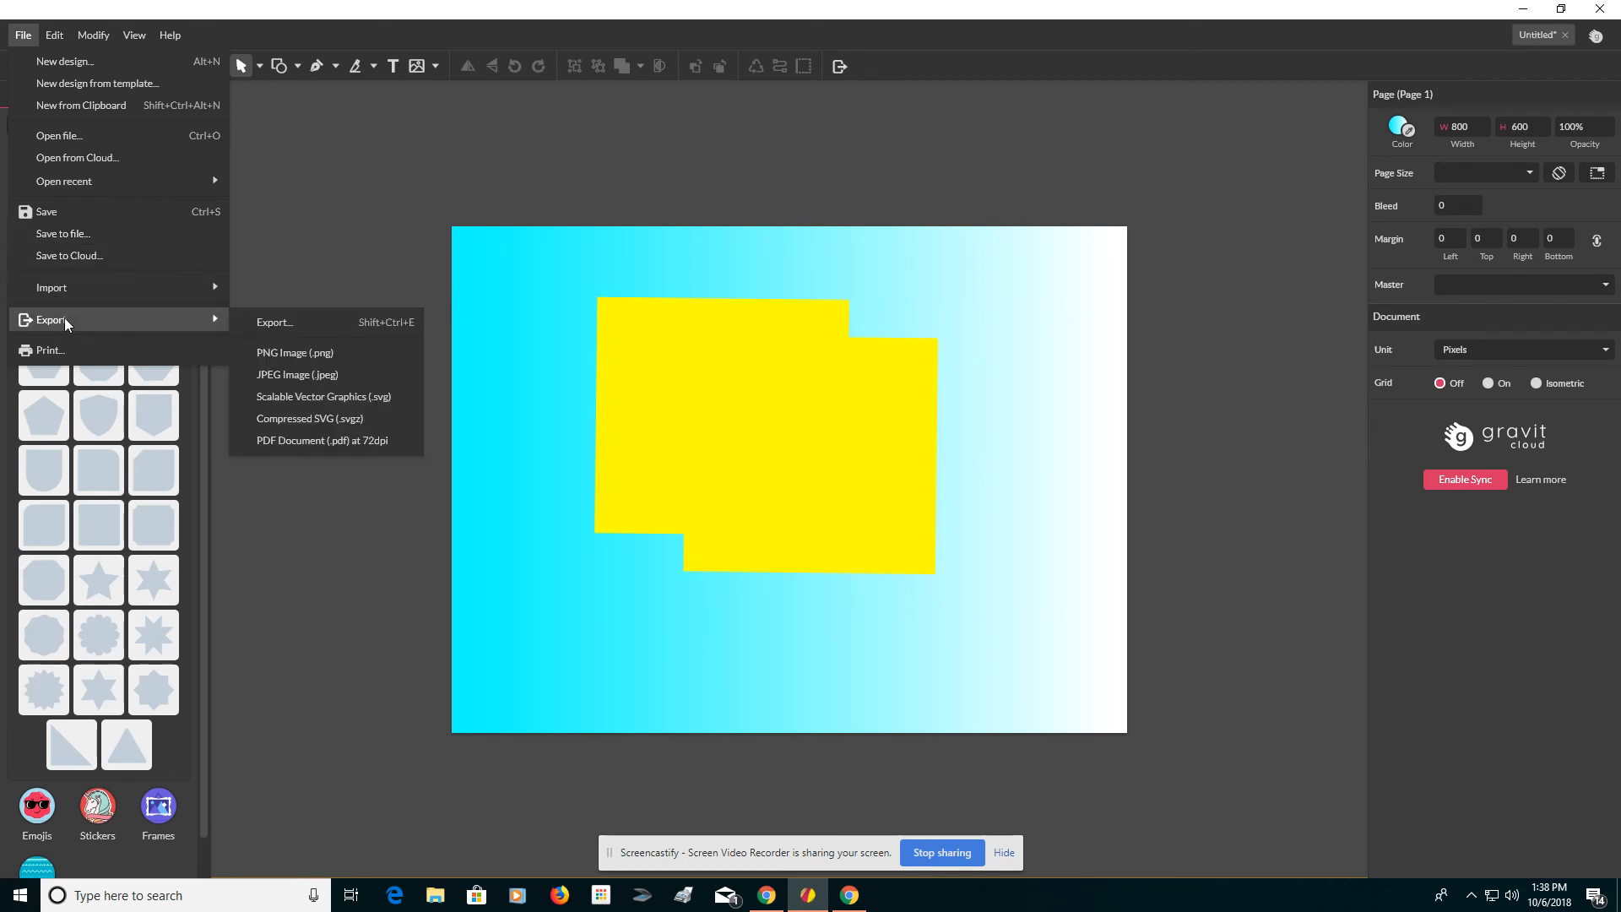
{"action": "mouse_move", "coordinate": [51, 287]}
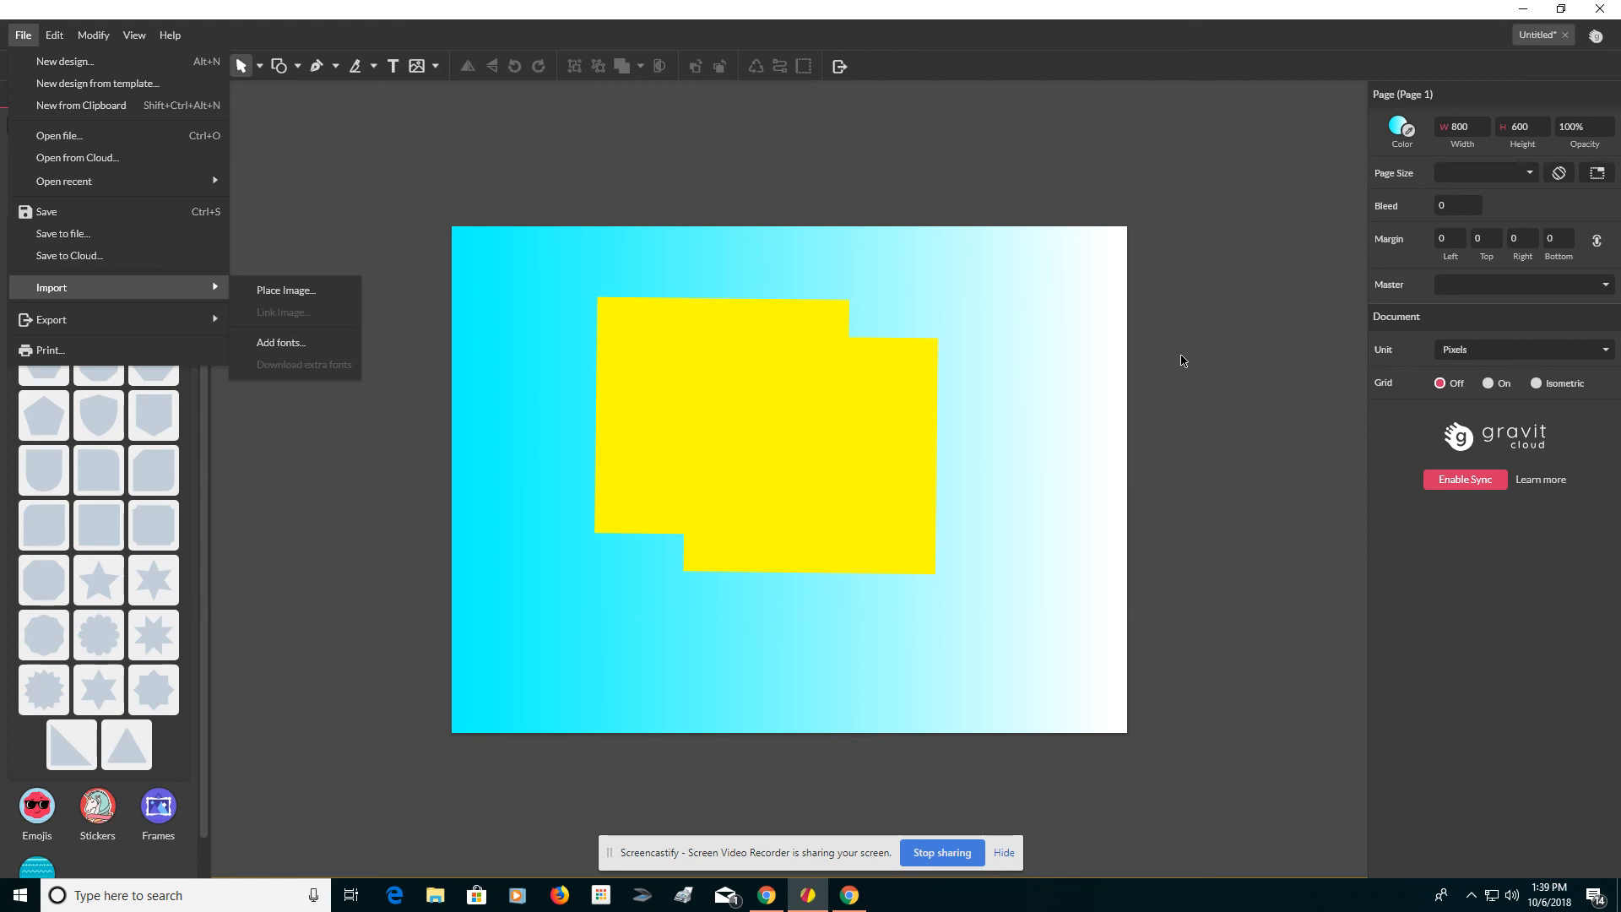
{"action": "left_click", "coordinate": [672, 131]}
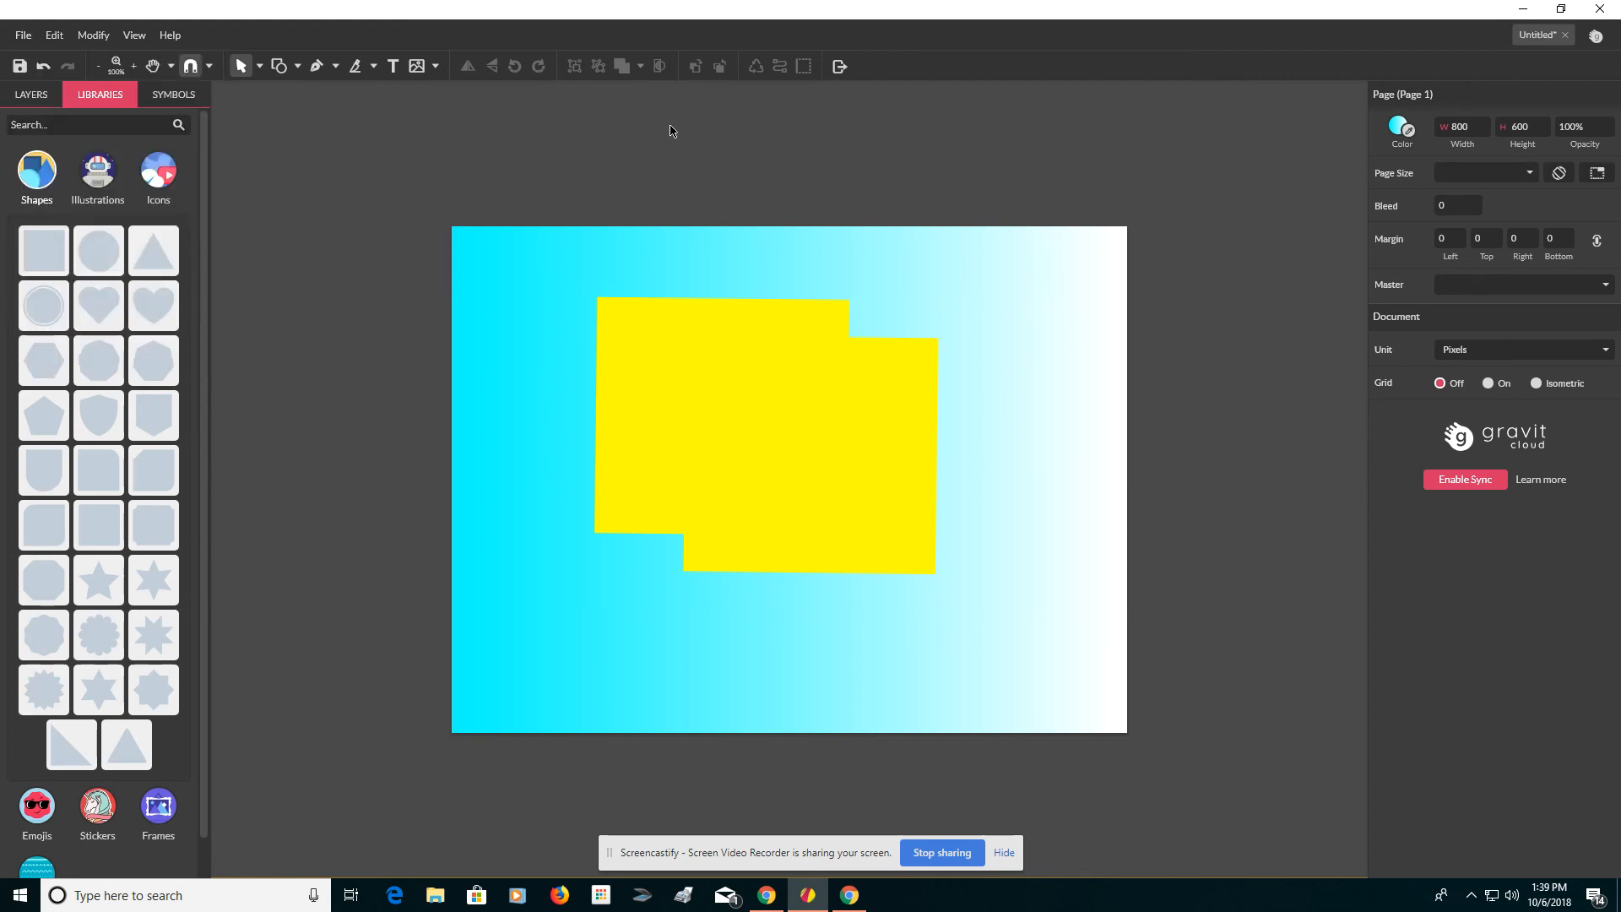